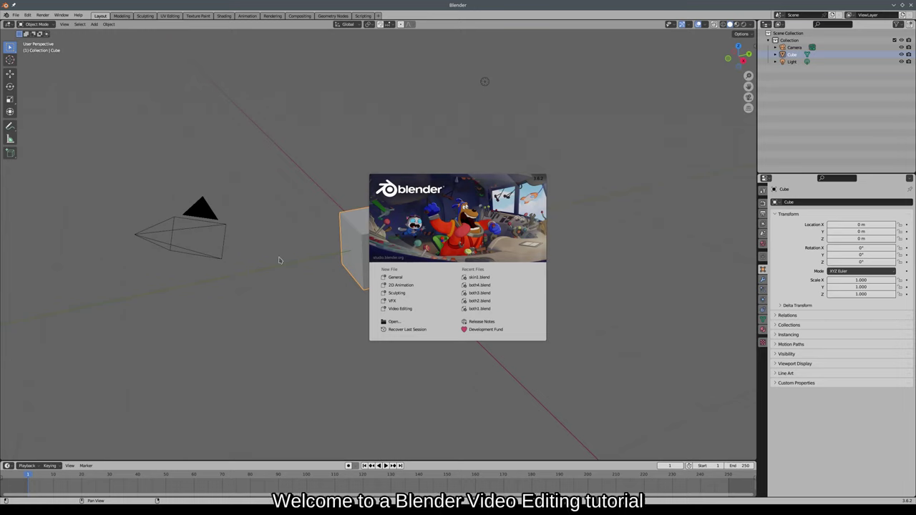
# Dismiss the splash screen, add the Video Editing > Video Editing workspace, then return to Layout
pyautogui.click(378, 16)
pyautogui.click(378, 16)
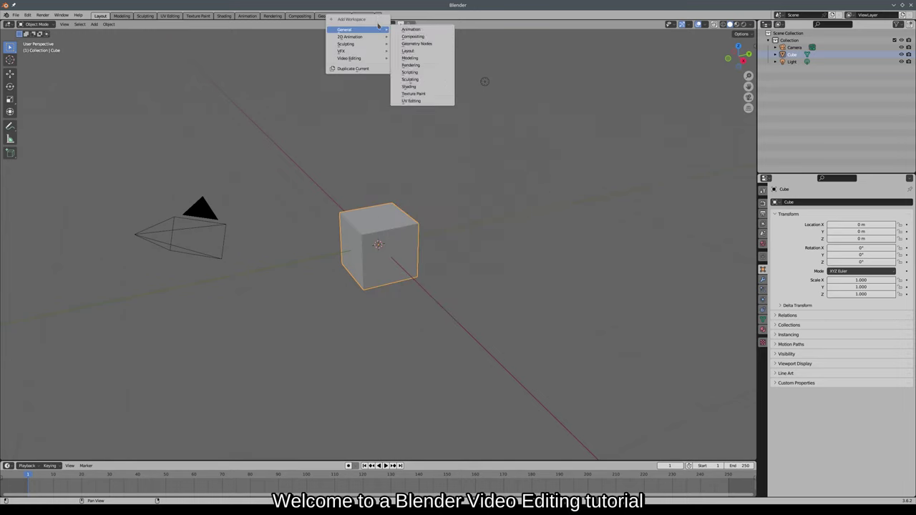
pyautogui.moveTo(351, 58)
pyautogui.click(413, 66)
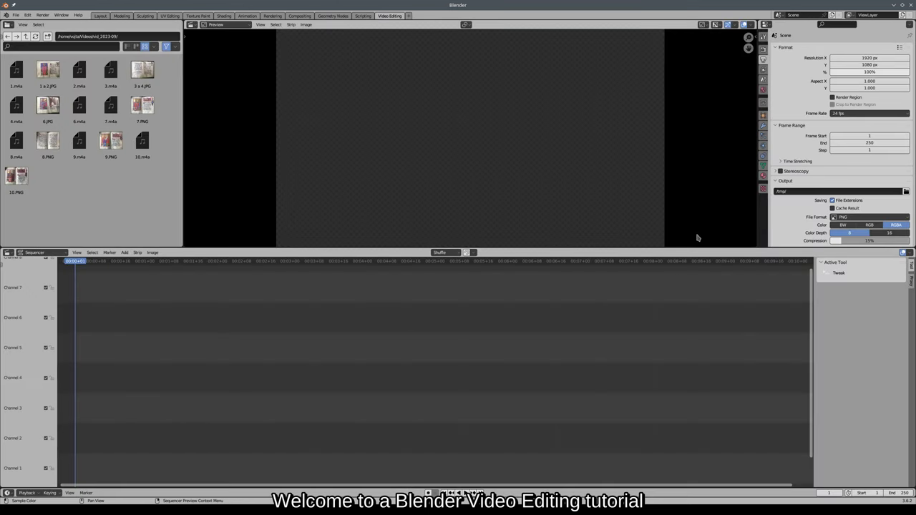
pyautogui.click(96, 15)
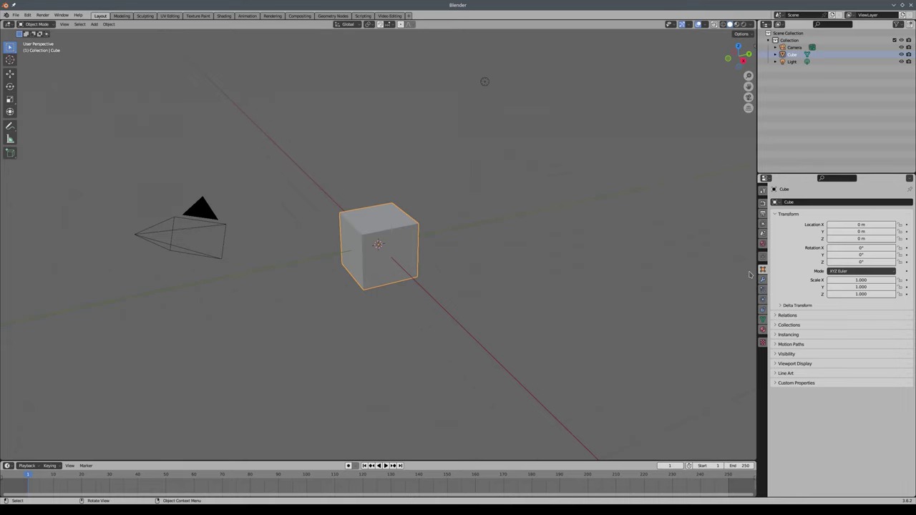
# In Output Properties, set Resolution X to 1440 px, keeping the 1080 px height
pyautogui.click(763, 215)
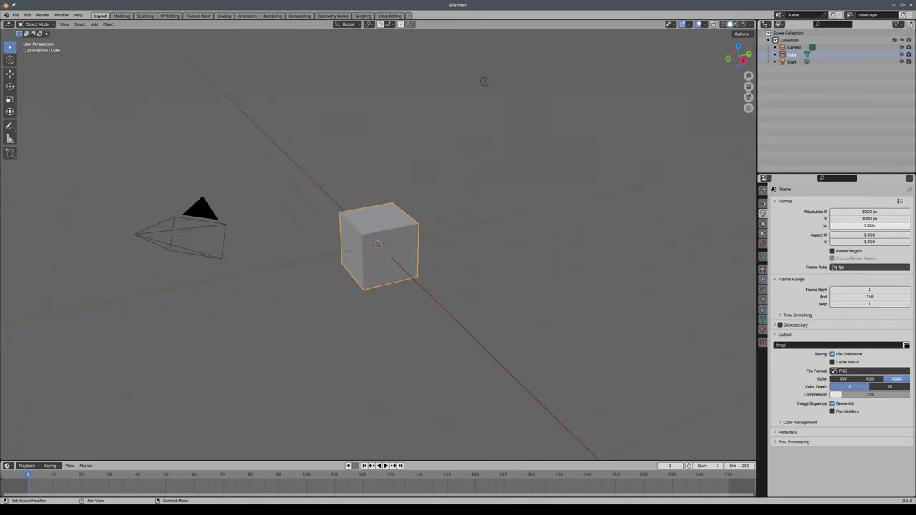
pyautogui.click(869, 212)
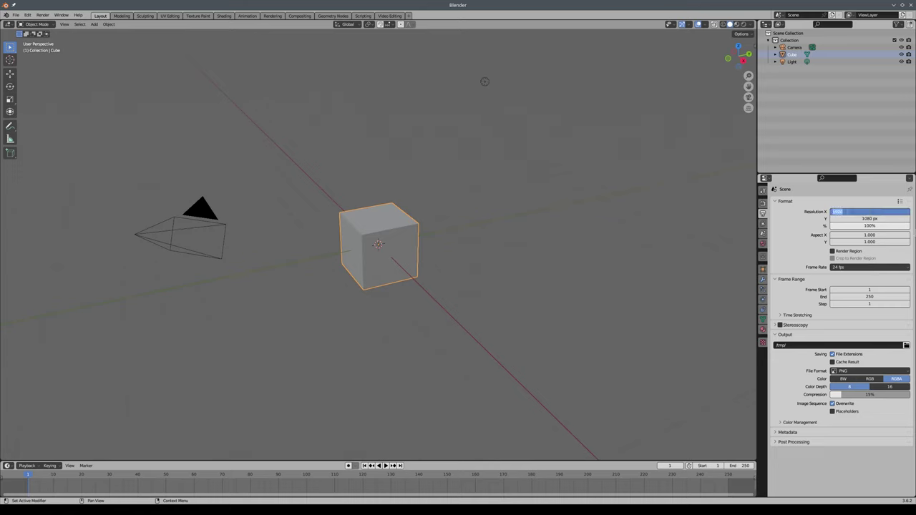
pyautogui.write('1440')
pyautogui.press('Return')
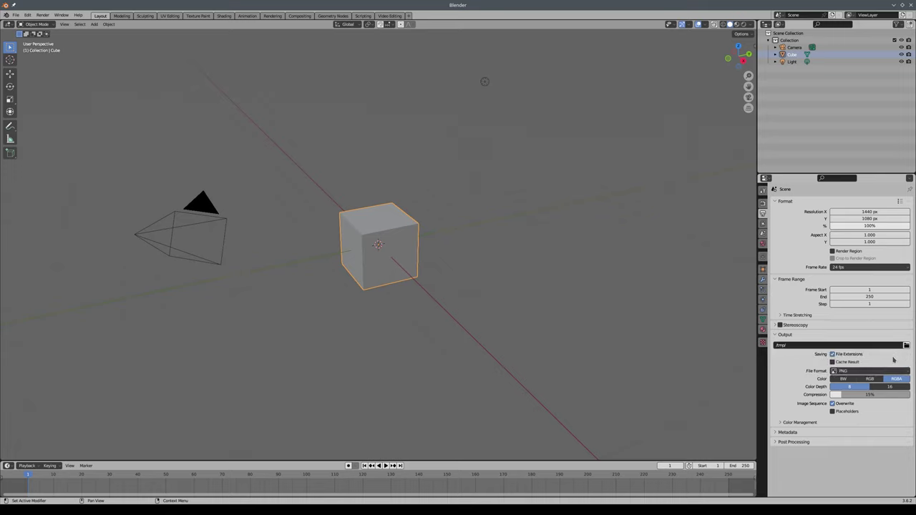
# Set the output file format to FFmpeg Video with High Quality output
pyautogui.click(878, 371)
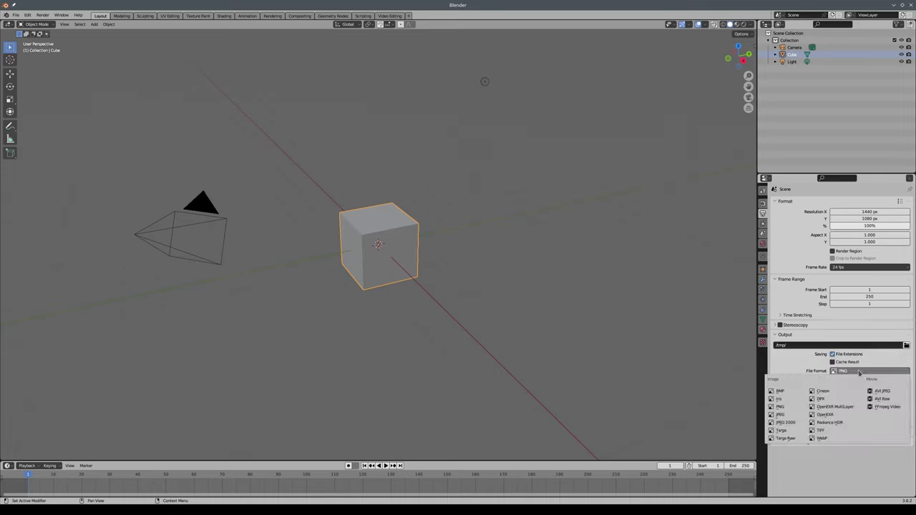
pyautogui.click(880, 411)
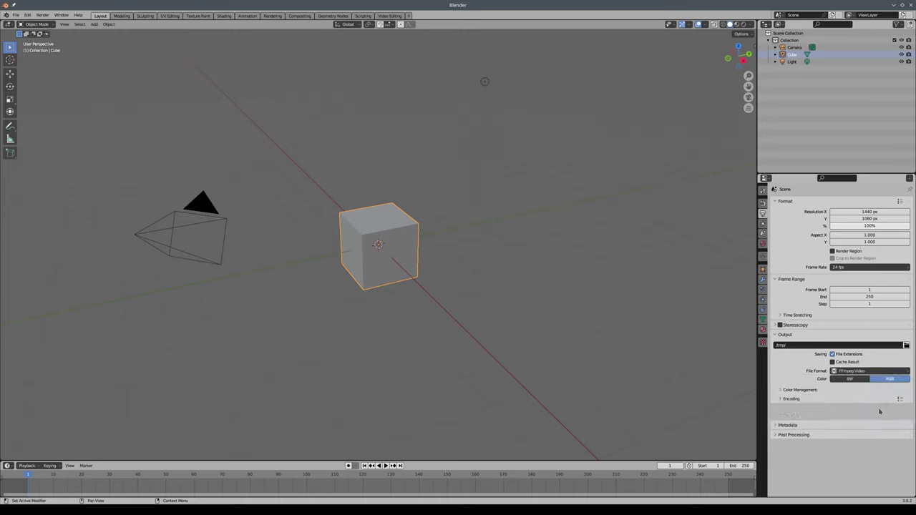
pyautogui.click(783, 399)
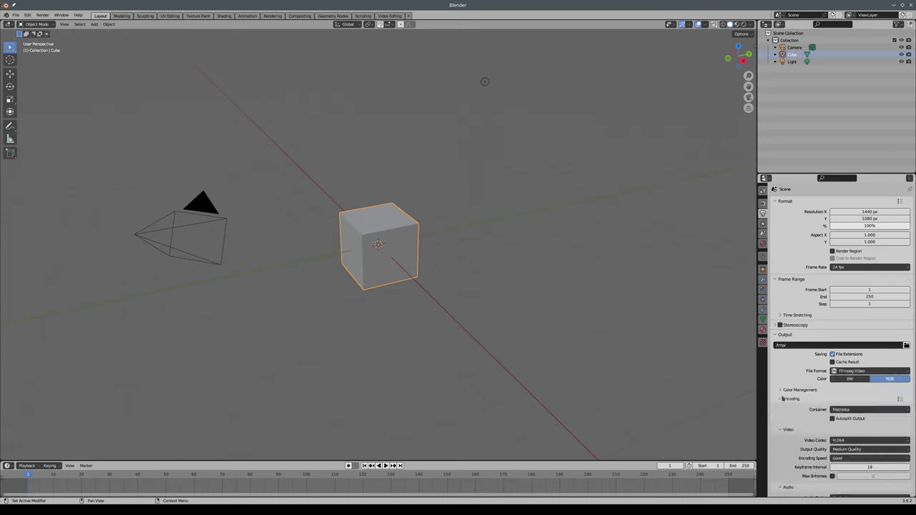
pyautogui.click(859, 452)
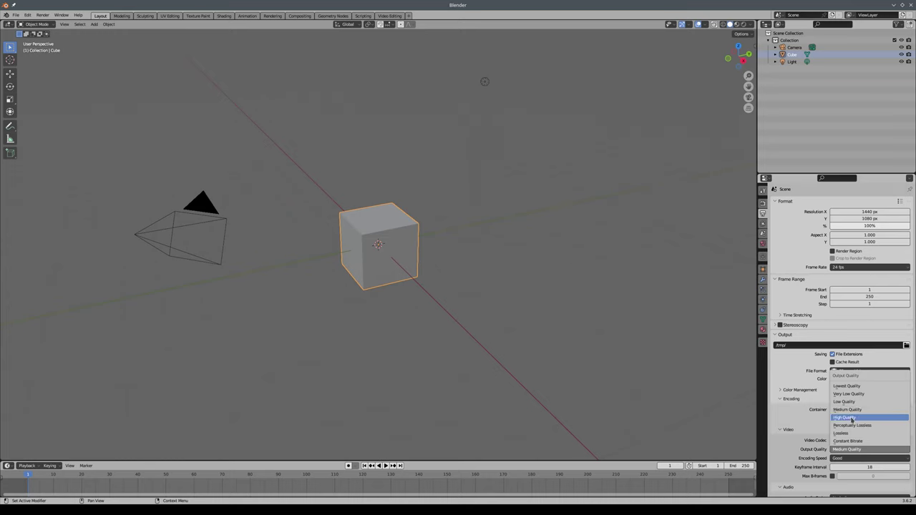
pyautogui.click(846, 418)
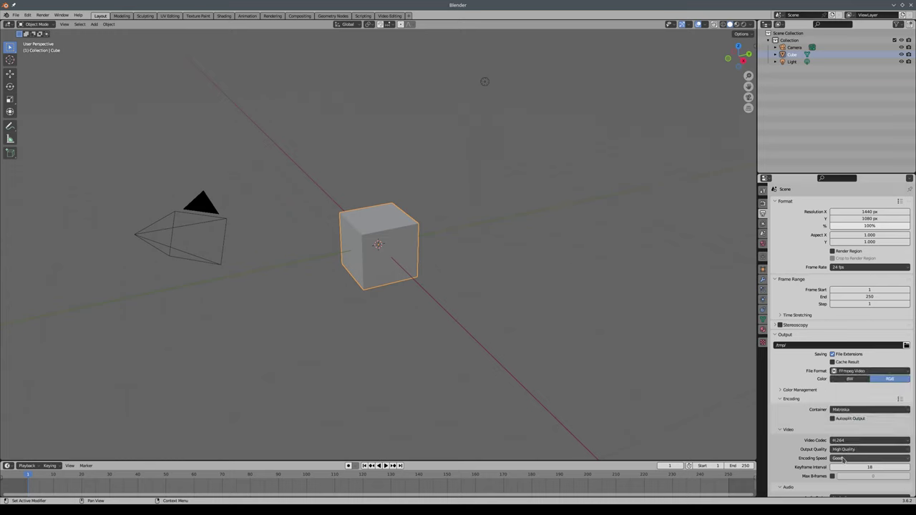
# Set the encoding speed to Realtime and the audio codec to PCM
pyautogui.click(843, 459)
pyautogui.click(851, 486)
pyautogui.scroll(-2, 789, 445)
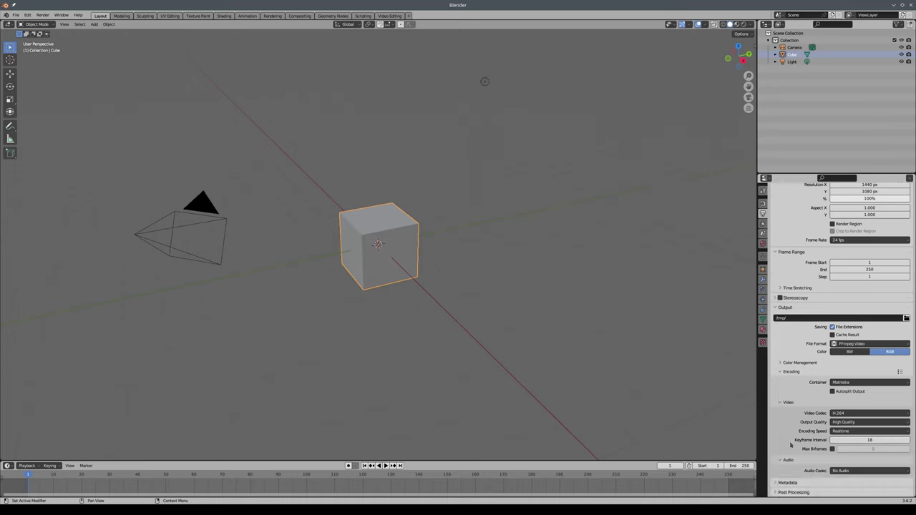
pyautogui.click(842, 470)
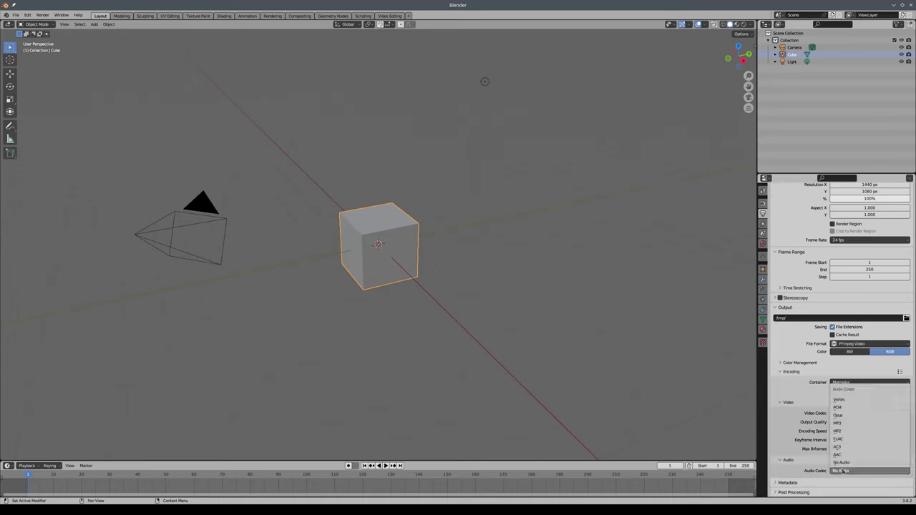
pyautogui.click(842, 413)
pyautogui.scroll(-2, 792, 437)
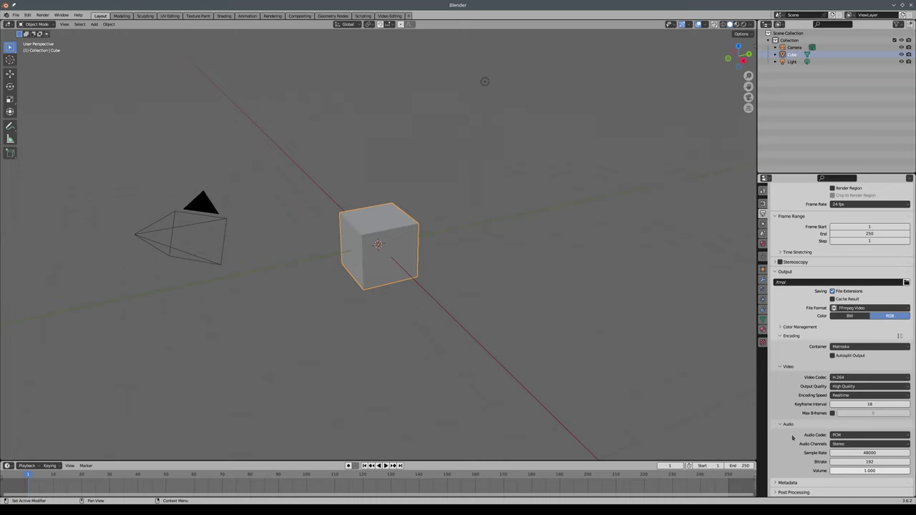
pyautogui.scroll(2, 793, 437)
pyautogui.scroll(2, 795, 438)
pyautogui.scroll(1, 799, 440)
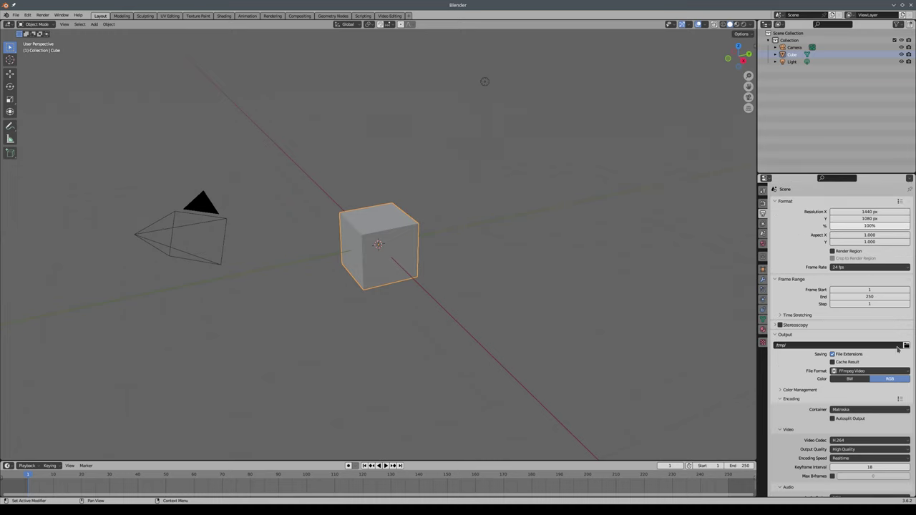
# Paste the project's output folder as the render output path, then show the Video Editing workspace
pyautogui.click(788, 345)
pyautogui.write('/home/vojta/Videos/vid_2023-09/output/')
pyautogui.press('Return')
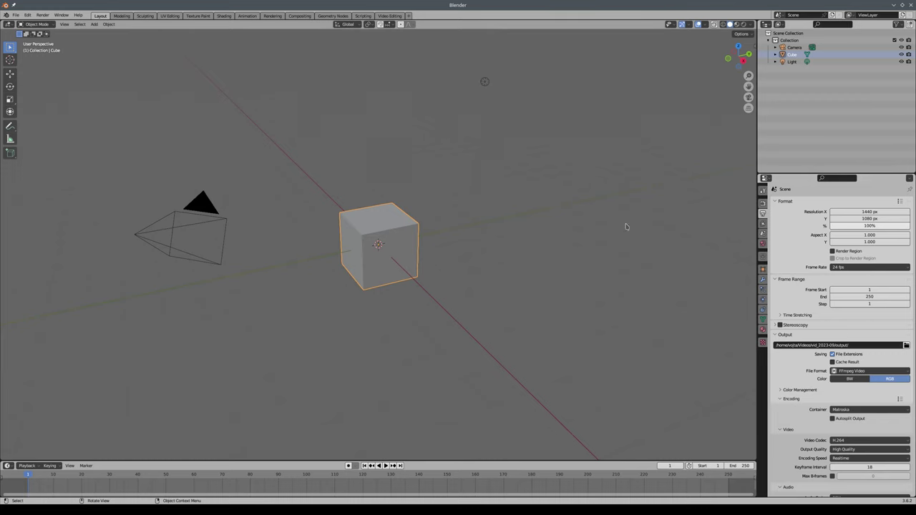
pyautogui.click(390, 15)
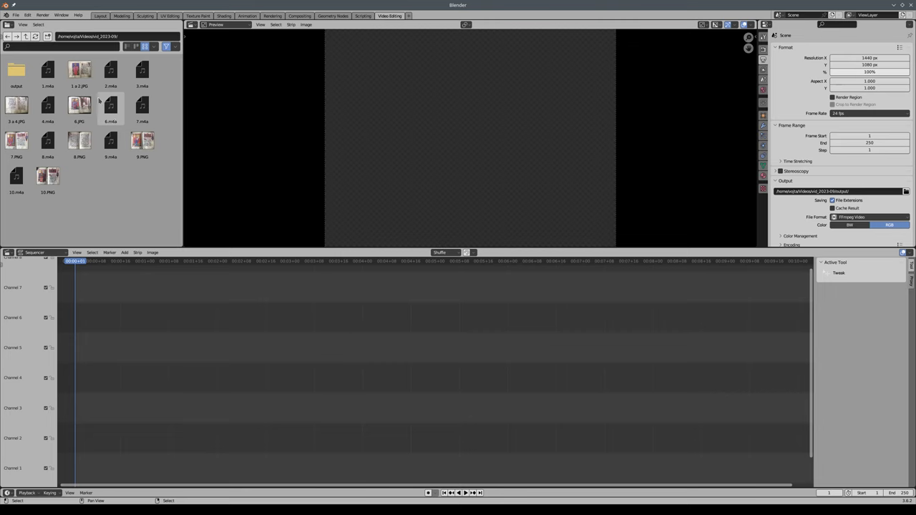
# Place the 1.m4a narration on channel 6 aligned with the timeline start
pyautogui.moveTo(48, 72)
pyautogui.mouseDown()
pyautogui.moveTo(151, 286)
pyautogui.moveTo(100, 322)
pyautogui.mouseUp()
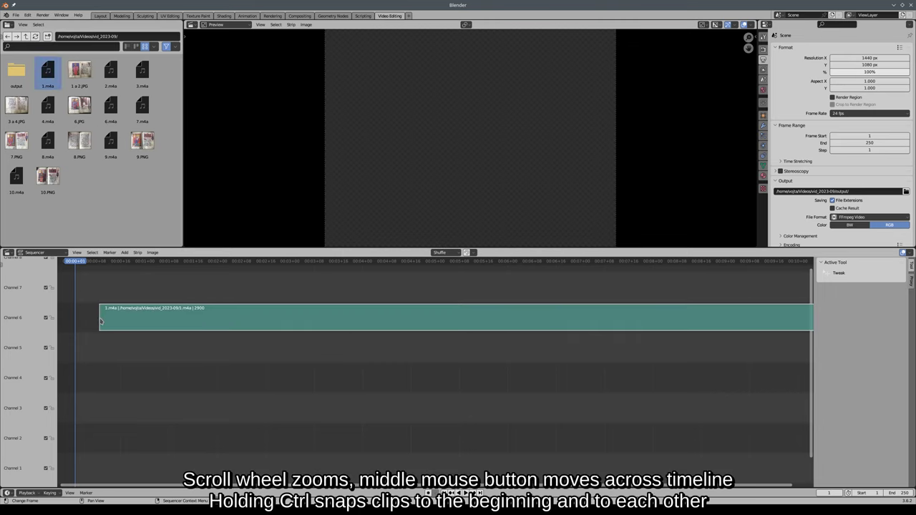
pyautogui.scroll(-2, 194, 311)
pyautogui.scroll(-2, 194, 311)
pyautogui.scroll(-3, 179, 313)
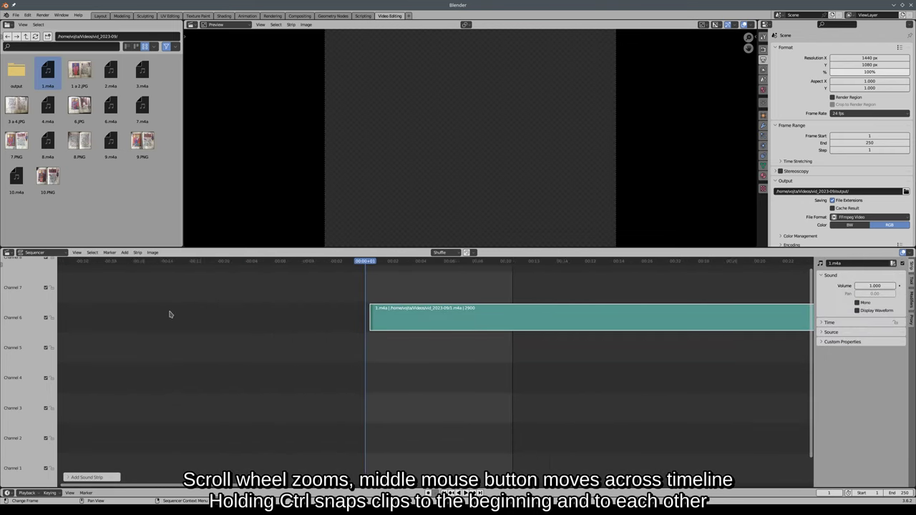
pyautogui.scroll(-2, 156, 303)
pyautogui.scroll(-2, 150, 307)
pyautogui.scroll(-2, 136, 308)
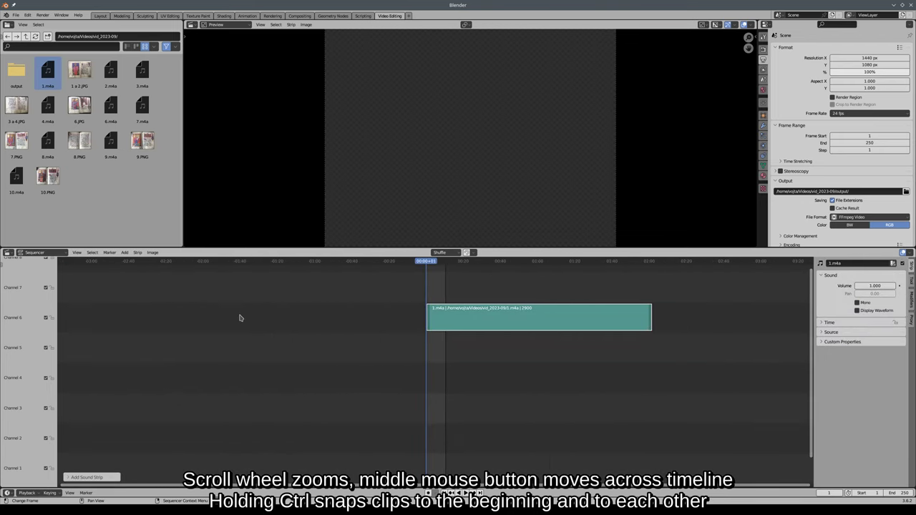
pyautogui.keyDown('ctrl'); pyautogui.moveTo(454, 323); pyautogui.dragTo(457, 325); pyautogui.keyUp('ctrl')
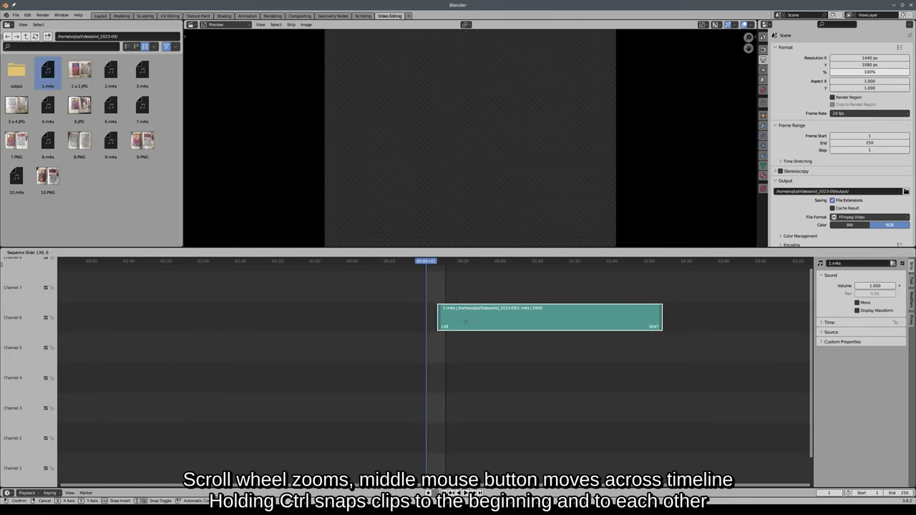
# Chain the 2.m4a, 3.m4a and 4.m4a narration clips after 1.m4a
pyautogui.scroll(-2, 301, 307)
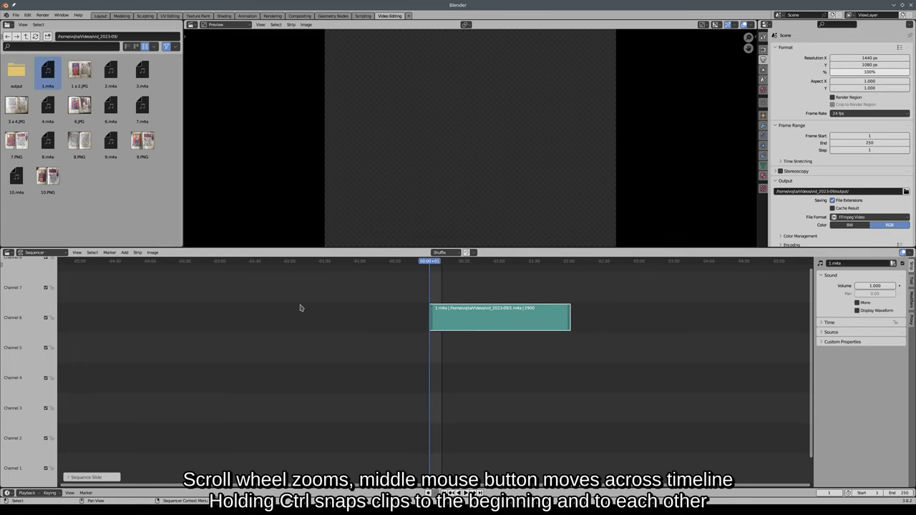
pyautogui.scroll(-1, 294, 303)
pyautogui.scroll(-1, 292, 303)
pyautogui.scroll(-2, 270, 298)
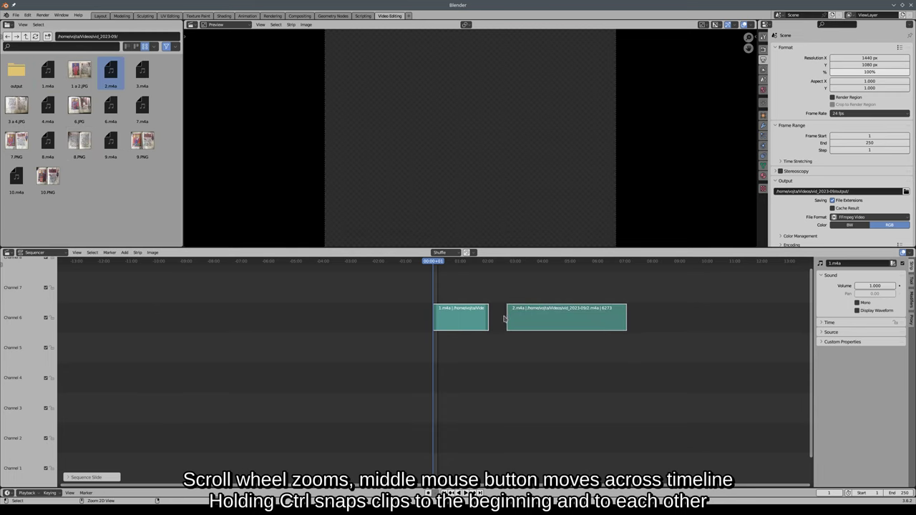
pyautogui.moveTo(108, 79); pyautogui.dragTo(491, 319)
pyautogui.scroll(-2, 310, 317)
pyautogui.scroll(-2, 303, 307)
pyautogui.scroll(-1, 303, 307)
pyautogui.moveTo(142, 71); pyautogui.dragTo(503, 327)
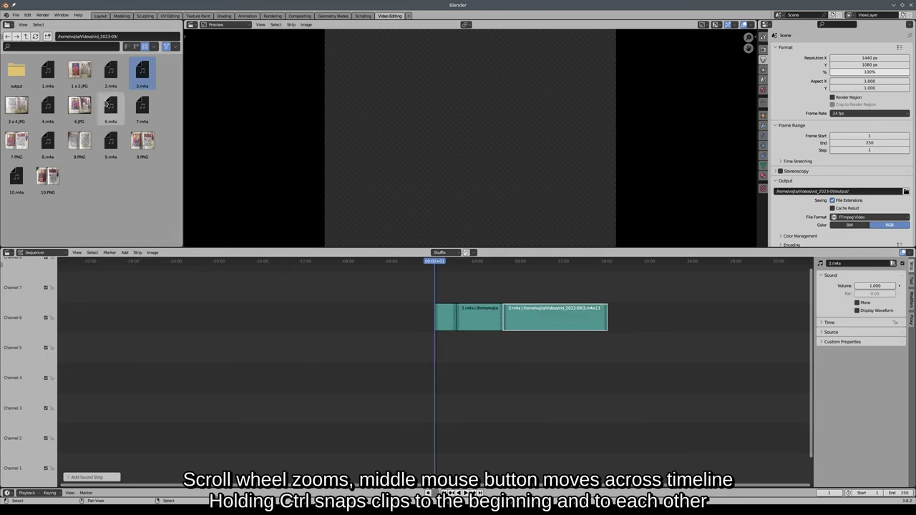
pyautogui.moveTo(47, 115); pyautogui.dragTo(618, 328)
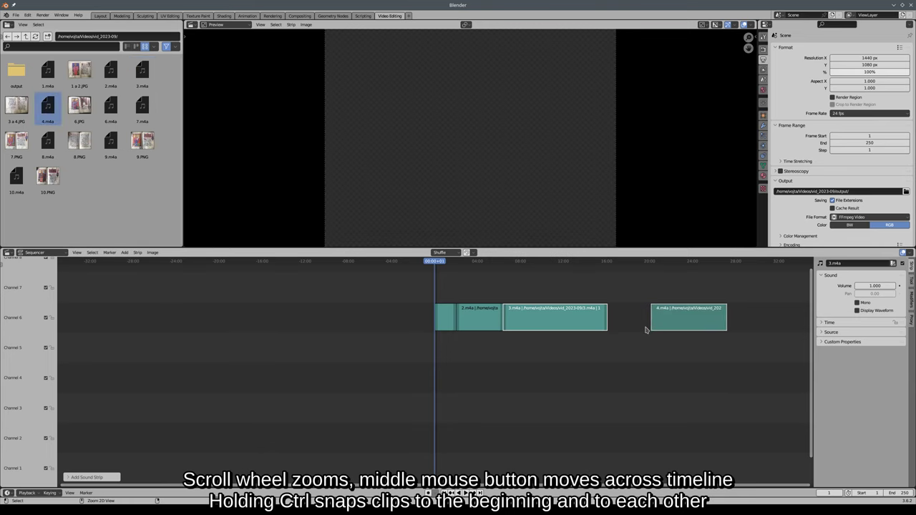
pyautogui.moveTo(617, 328)
pyautogui.mouseDown()
pyautogui.moveTo(582, 295)
pyautogui.moveTo(643, 318)
pyautogui.mouseUp()
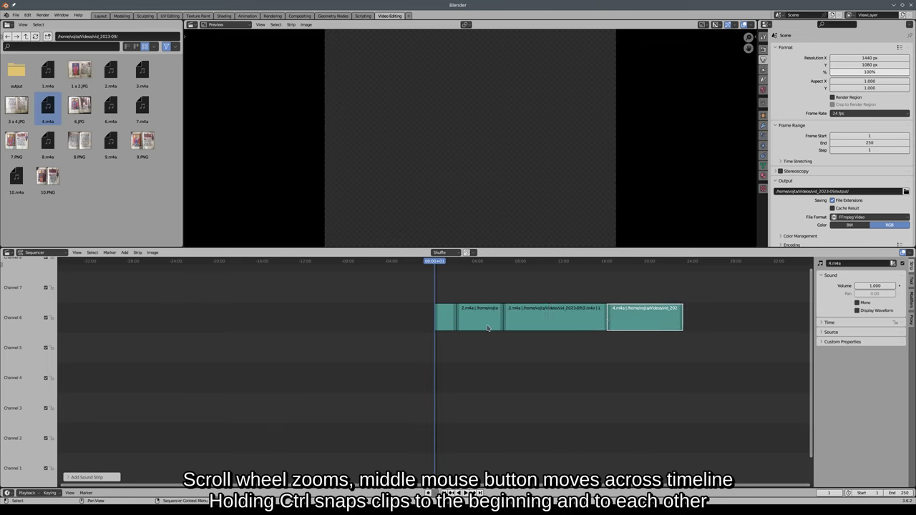
# Chain 6.m4a through 10.m4a after 4.m4a, and drop 1 a 2.JPG onto channel 5
pyautogui.scroll(-2, 299, 313)
pyautogui.scroll(-2, 299, 313)
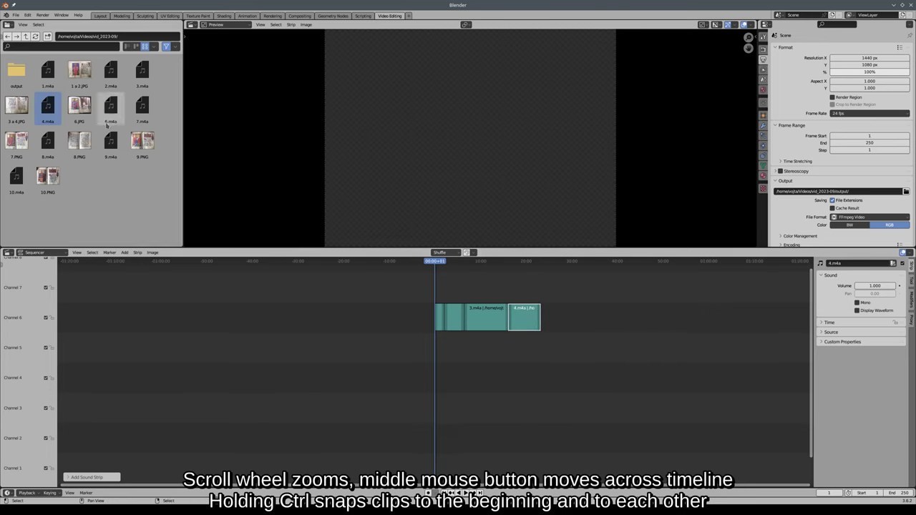
pyautogui.moveTo(111, 114); pyautogui.dragTo(540, 317)
pyautogui.moveTo(142, 108)
pyautogui.mouseDown()
pyautogui.moveTo(603, 299)
pyautogui.moveTo(601, 317)
pyautogui.mouseUp()
pyautogui.moveTo(47, 141)
pyautogui.mouseDown()
pyautogui.moveTo(179, 199)
pyautogui.moveTo(684, 299)
pyautogui.moveTo(650, 318)
pyautogui.mouseUp()
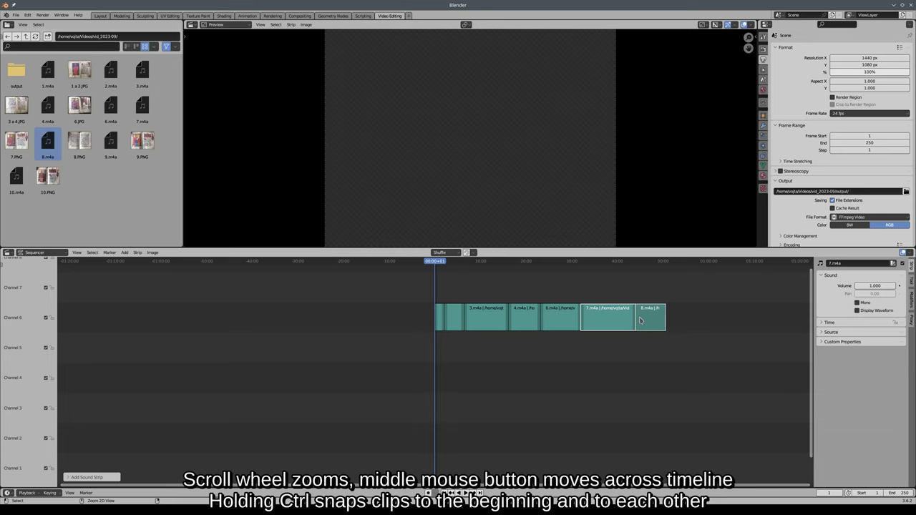
pyautogui.moveTo(110, 141)
pyautogui.mouseDown()
pyautogui.moveTo(677, 328)
pyautogui.moveTo(663, 326)
pyautogui.mouseUp()
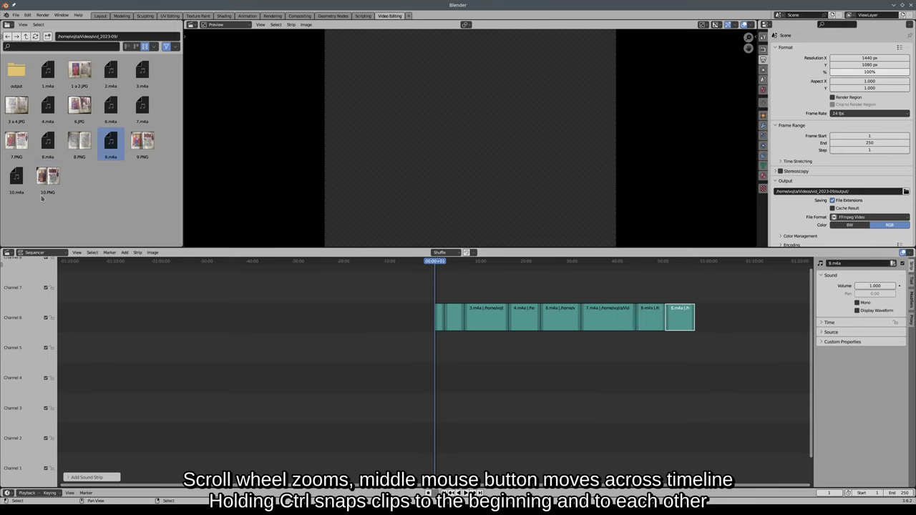
pyautogui.moveTo(10, 185)
pyautogui.mouseDown()
pyautogui.moveTo(657, 290)
pyautogui.moveTo(699, 322)
pyautogui.mouseUp()
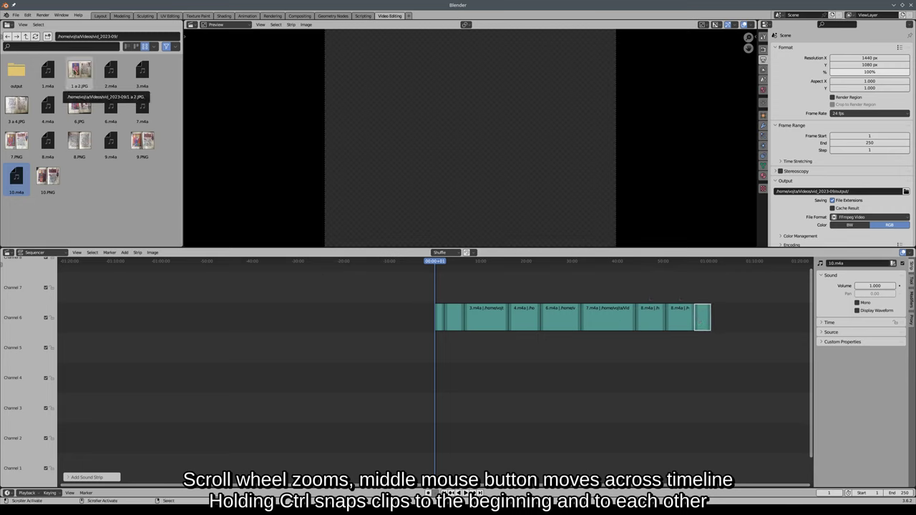
pyautogui.moveTo(75, 72)
pyautogui.mouseDown()
pyautogui.moveTo(461, 347)
pyautogui.moveTo(438, 347)
pyautogui.mouseUp()
# Lengthen the 1 a 2.JPG strip on channel 5 to 548 frames from the timeline start
pyautogui.scroll(2, 438, 347)
pyautogui.scroll(2, 438, 348)
pyautogui.scroll(2, 440, 347)
pyautogui.scroll(2, 438, 347)
pyautogui.scroll(2, 433, 345)
pyautogui.scroll(2, 429, 346)
pyautogui.scroll(2, 426, 350)
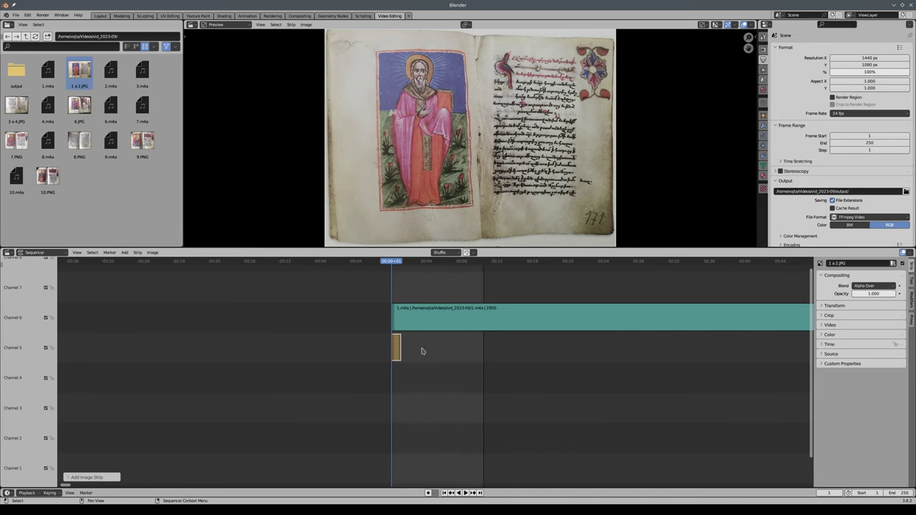
pyautogui.scroll(2, 422, 350)
pyautogui.scroll(1, 401, 349)
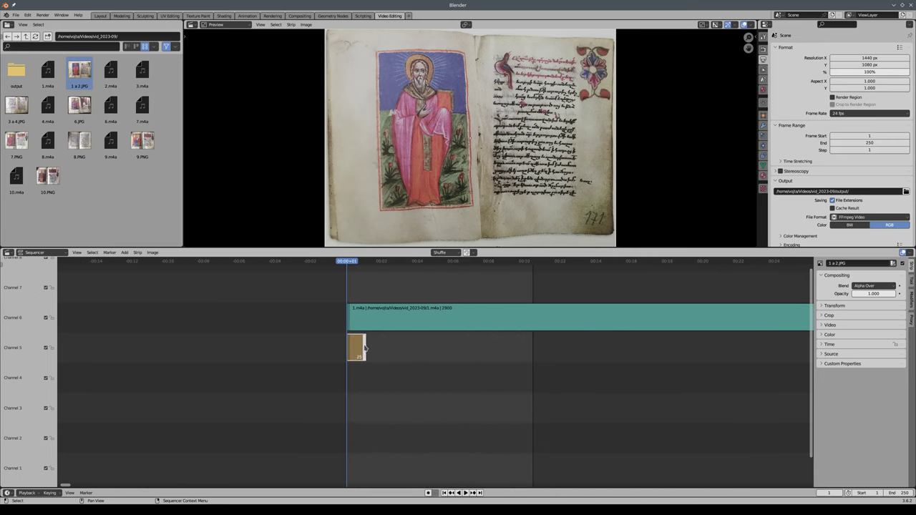
pyautogui.moveTo(366, 349); pyautogui.dragTo(738, 348)
# Lengthen the 1 a 2.JPG strip in stages to about 5600 frames
pyautogui.scroll(-2, 433, 348)
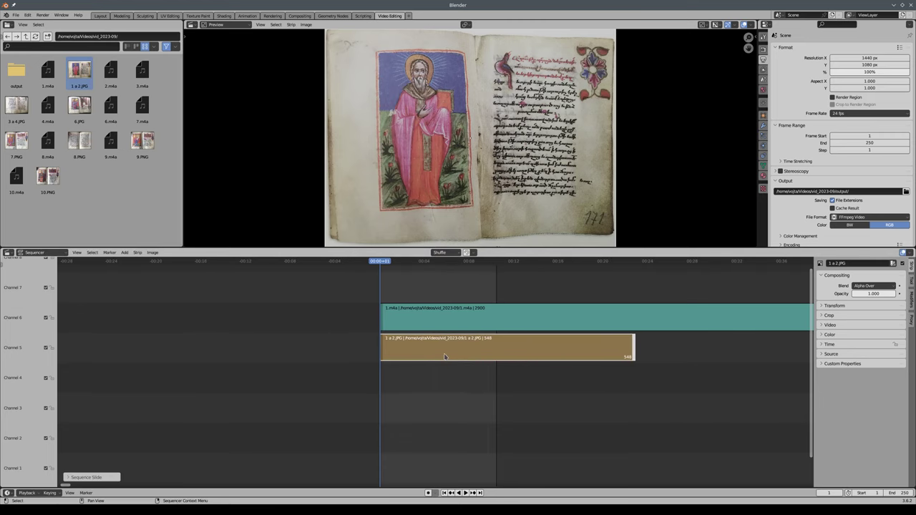
pyautogui.scroll(-2, 425, 347)
pyautogui.scroll(-2, 425, 347)
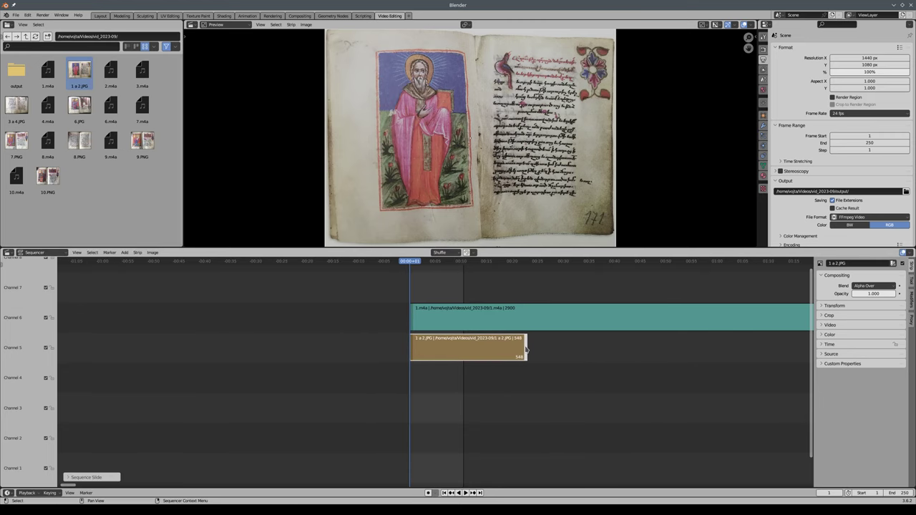
pyautogui.moveTo(526, 349); pyautogui.dragTo(757, 348)
pyautogui.scroll(-1, 323, 338)
pyautogui.scroll(-2, 323, 335)
pyautogui.moveTo(558, 393); pyautogui.dragTo(161, 363, button='middle')
pyautogui.moveTo(242, 349); pyautogui.dragTo(776, 348)
# Snap the 1 a 2.JPG strip's end to where 3.m4a starts, 9173 frames, and view the whole sequence
pyautogui.scroll(-2, 409, 358)
pyautogui.scroll(-2, 436, 365)
pyautogui.moveTo(707, 376); pyautogui.dragTo(428, 380, button='middle')
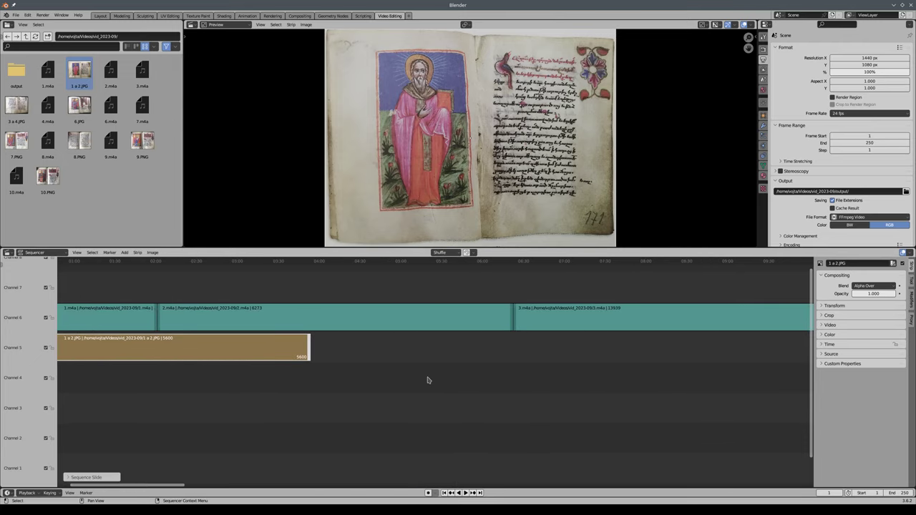
pyautogui.moveTo(310, 350); pyautogui.dragTo(510, 352)
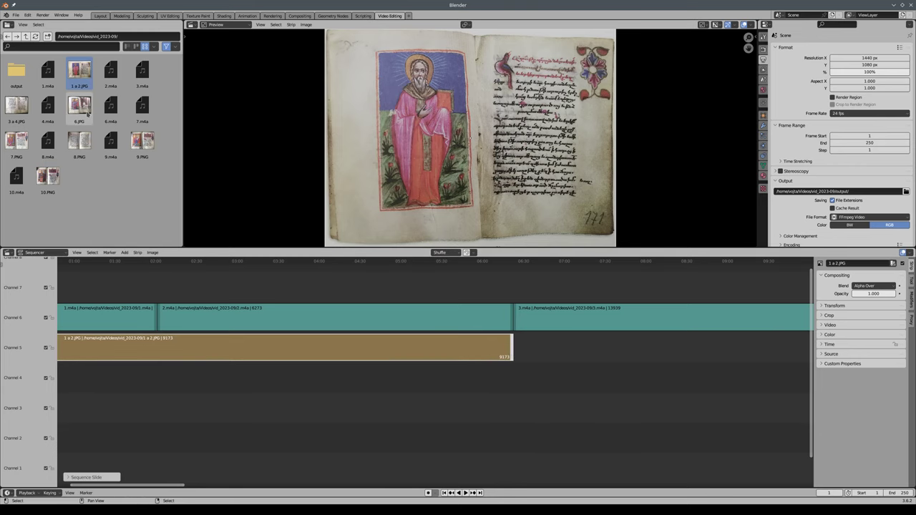
pyautogui.click(571, 350)
pyautogui.press('Home')
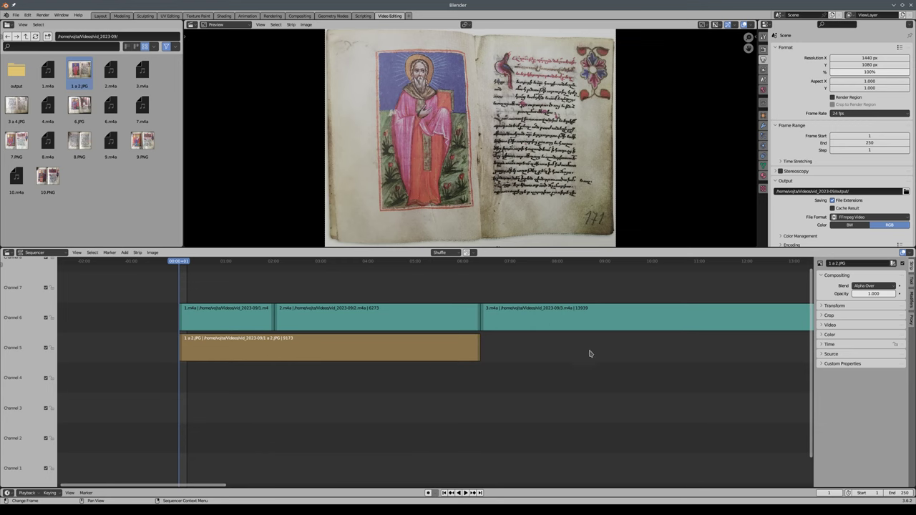
# Add the 3 a 4.JPG page image to channel 5 near 4.m4a
pyautogui.moveTo(590, 354); pyautogui.dragTo(394, 348, button='middle')
pyautogui.scroll(-3, 395, 348)
pyautogui.moveTo(8, 109)
pyautogui.mouseDown()
pyautogui.moveTo(358, 355)
pyautogui.moveTo(329, 349)
pyautogui.mouseUp()
# Zoom to the new 3 a 4.JPG strip right after 1 a 2.JPG and deselect it
pyautogui.scroll(3, 283, 351)
pyautogui.scroll(2, 215, 353)
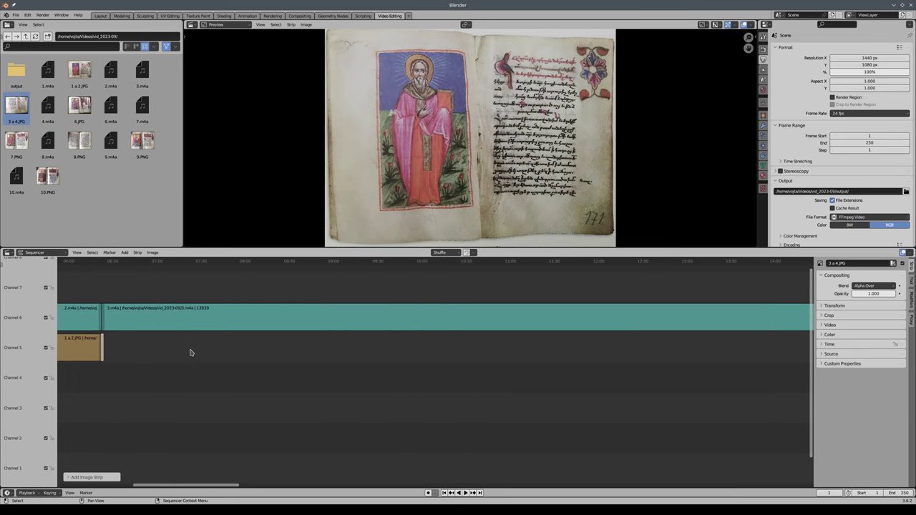
pyautogui.scroll(3, 317, 358)
pyautogui.scroll(-2, 254, 353)
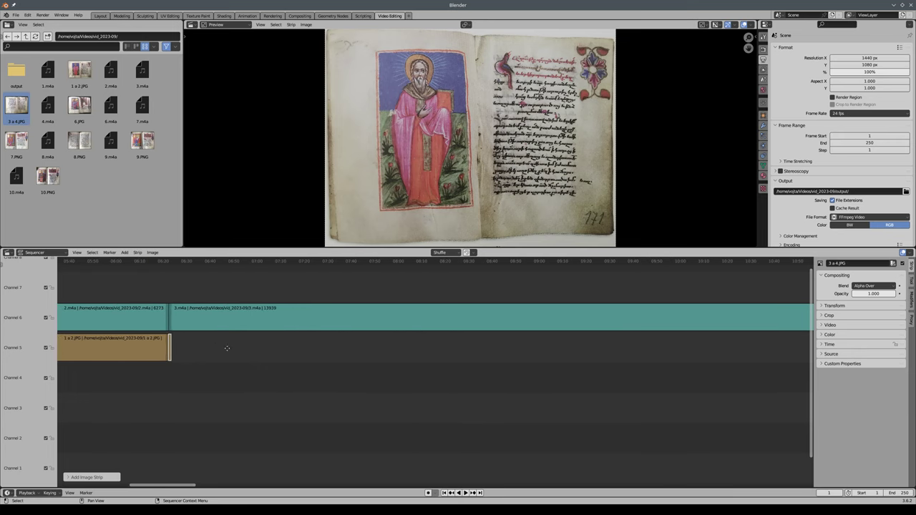
pyautogui.moveTo(226, 348); pyautogui.dragTo(368, 350, button='middle')
pyautogui.scroll(2, 368, 349)
pyautogui.scroll(4, 334, 351)
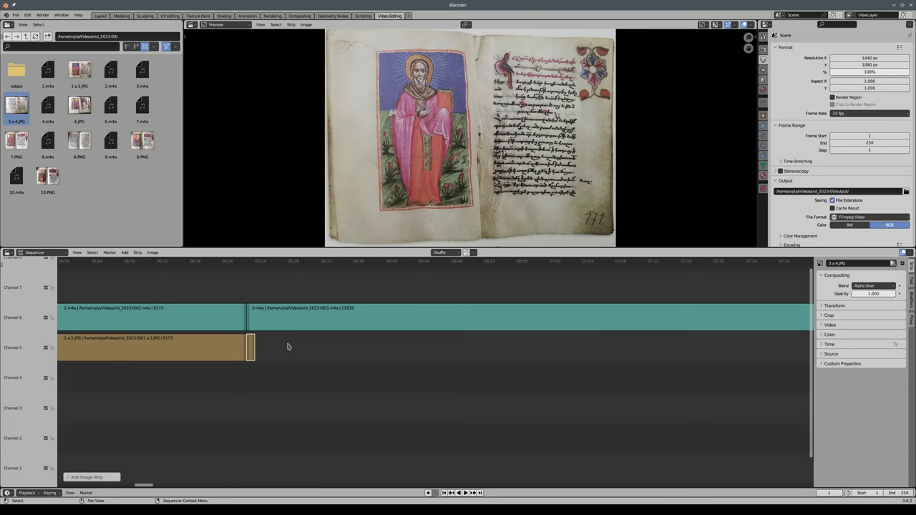
pyautogui.moveTo(288, 347); pyautogui.dragTo(349, 349, button='middle')
pyautogui.click(379, 345)
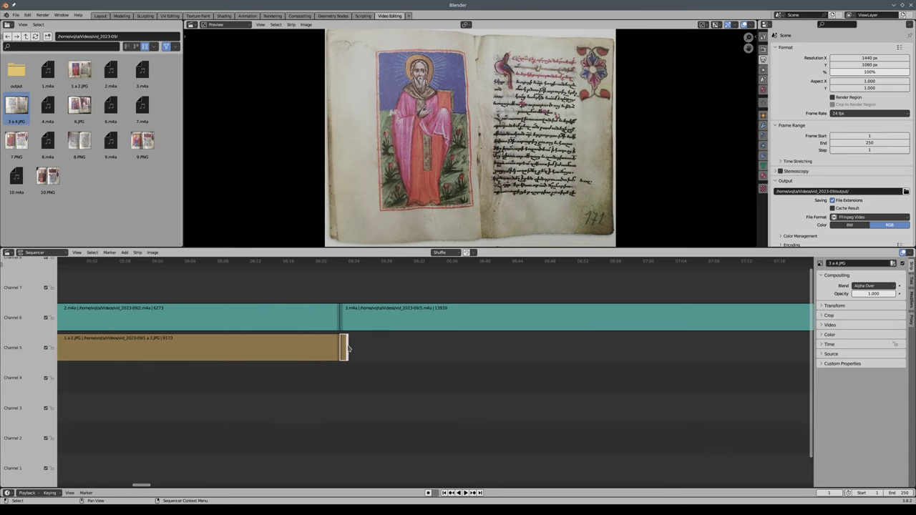
# Lengthen the 3 a 4.JPG strip partway toward the later narration
pyautogui.moveTo(348, 348); pyautogui.dragTo(691, 348)
pyautogui.scroll(-2, 432, 358)
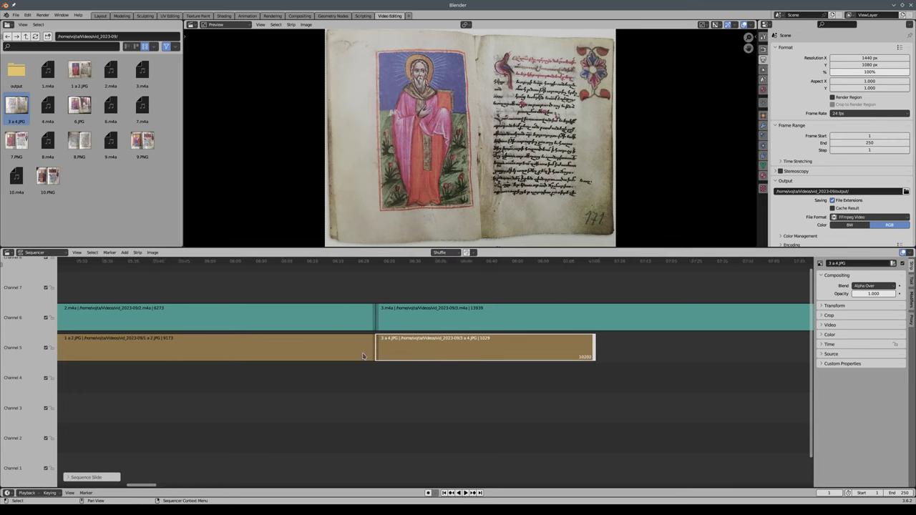
pyautogui.scroll(-2, 437, 358)
pyautogui.moveTo(619, 343); pyautogui.dragTo(336, 341, button='middle')
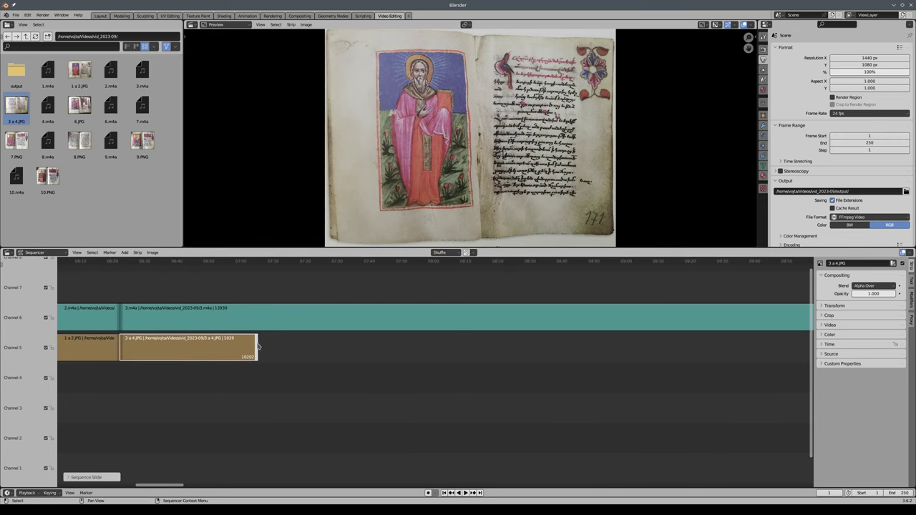
pyautogui.moveTo(258, 347); pyautogui.dragTo(649, 351)
pyautogui.scroll(-2, 271, 388)
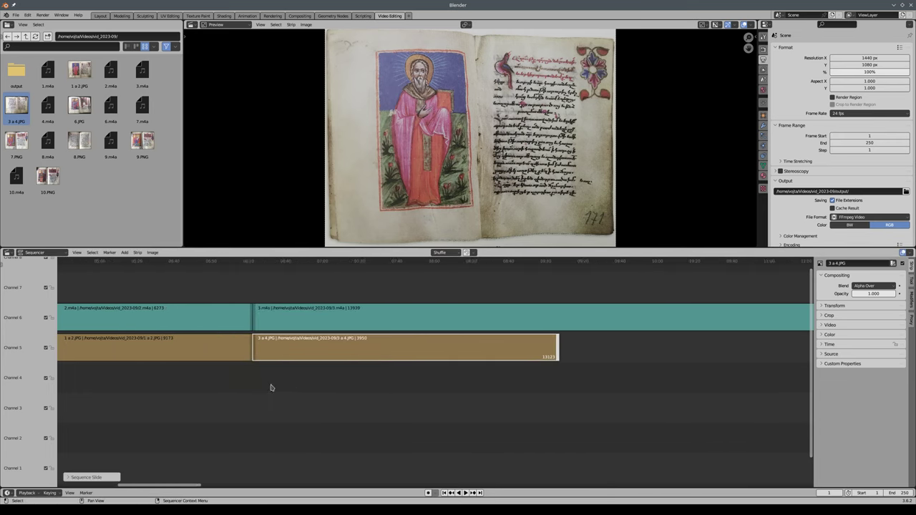
pyautogui.scroll(-2, 271, 388)
pyautogui.scroll(-2, 253, 377)
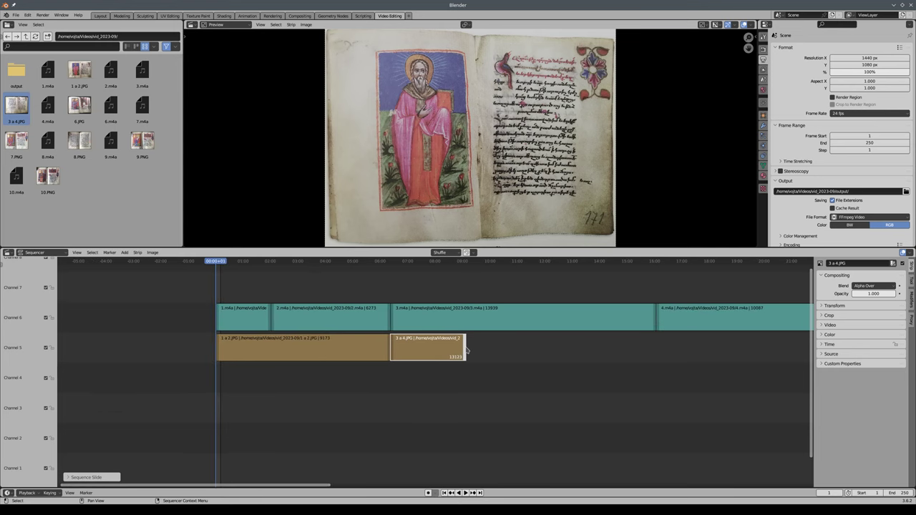
# Finish stretching 3 a 4.JPG to end with 4.m4a, at 24026 frames
pyautogui.moveTo(464, 349); pyautogui.dragTo(809, 350)
pyautogui.scroll(-2, 432, 380)
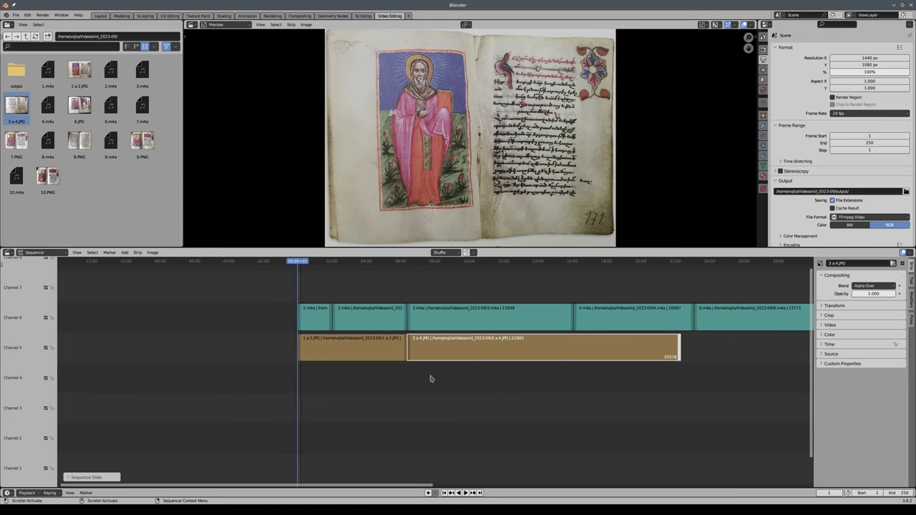
pyautogui.keyDown('ctrl'); pyautogui.scroll(-1, 505, 362); pyautogui.keyUp('ctrl')
pyautogui.keyDown('ctrl'); pyautogui.scroll(-3, 505, 361); pyautogui.keyUp('ctrl')
pyautogui.scroll(2, 419, 348)
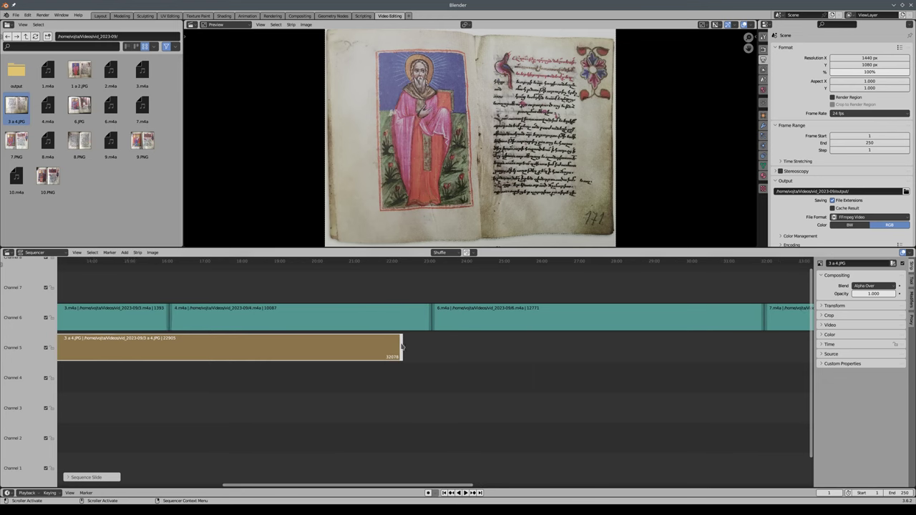
pyautogui.moveTo(402, 347); pyautogui.dragTo(434, 348)
pyautogui.scroll(-2, 434, 348)
pyautogui.scroll(-2, 433, 348)
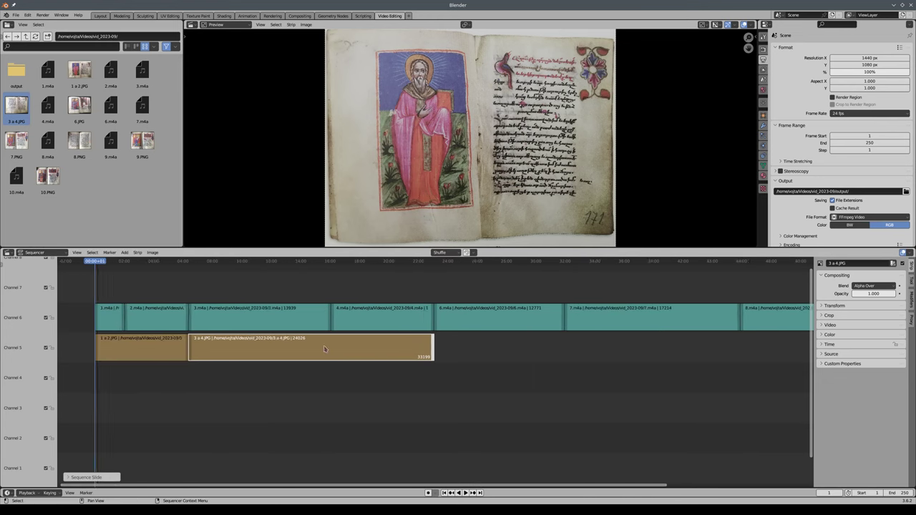
# Add the 6.JPG page image to channel 5 directly after 3 a 4.JPG
pyautogui.click(79, 107)
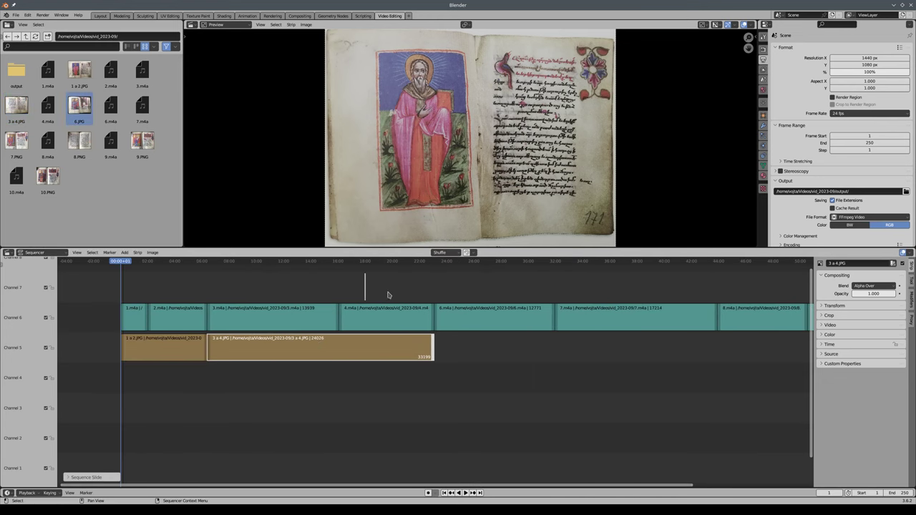
pyautogui.moveTo(444, 341)
pyautogui.mouseDown()
pyautogui.moveTo(533, 350)
pyautogui.moveTo(421, 349)
pyautogui.mouseUp()
pyautogui.scroll(3, 458, 348)
pyautogui.scroll(2, 465, 348)
pyautogui.scroll(2, 473, 348)
pyautogui.scroll(3, 421, 349)
pyautogui.scroll(3, 413, 350)
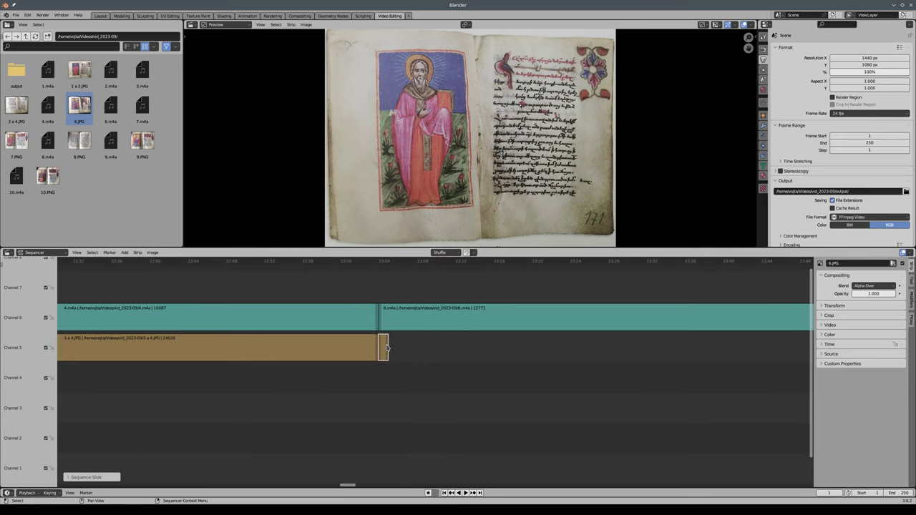
pyautogui.moveTo(387, 349); pyautogui.dragTo(389, 349)
# Stretch the 6.JPG strip to end at frame 45970 with the 6.m4a narration
pyautogui.scroll(-1, 387, 349)
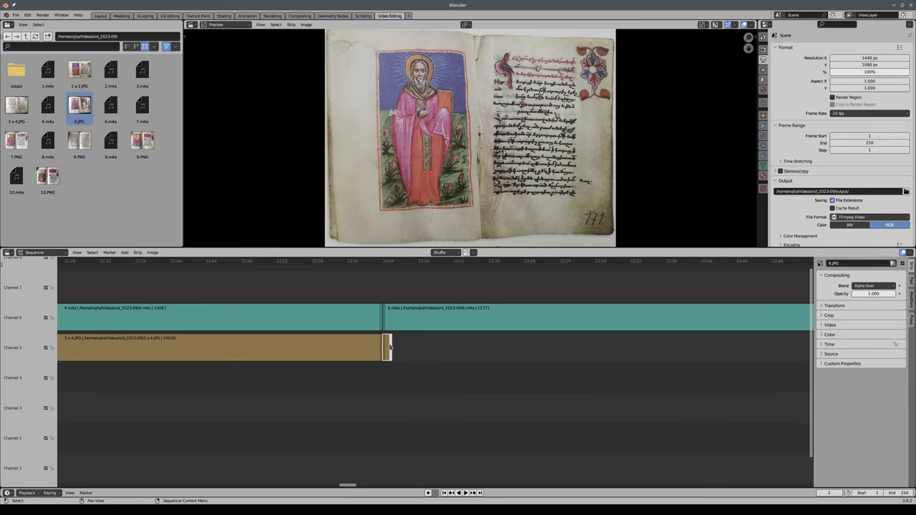
pyautogui.moveTo(392, 349); pyautogui.dragTo(684, 349)
pyautogui.scroll(-4, 328, 346)
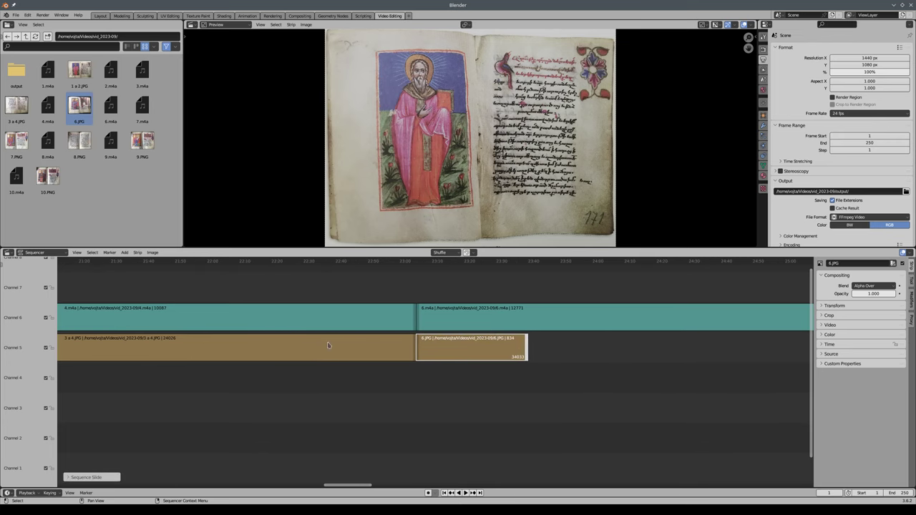
pyautogui.moveTo(529, 347); pyautogui.dragTo(736, 348)
pyautogui.scroll(-2, 716, 347)
pyautogui.moveTo(626, 346); pyautogui.dragTo(216, 346, button='middle')
pyautogui.scroll(-3, 216, 346)
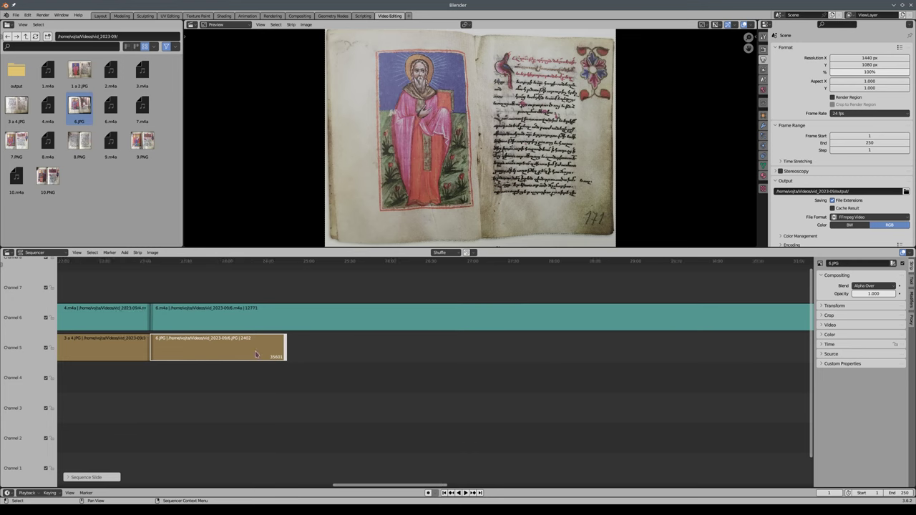
pyautogui.scroll(-3, 300, 348)
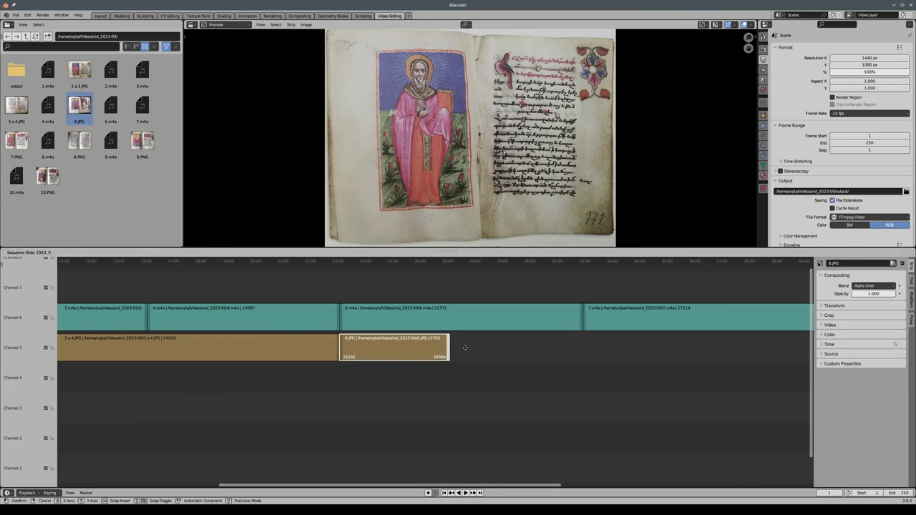
pyautogui.moveTo(385, 344); pyautogui.dragTo(583, 347)
pyautogui.scroll(-4, 398, 371)
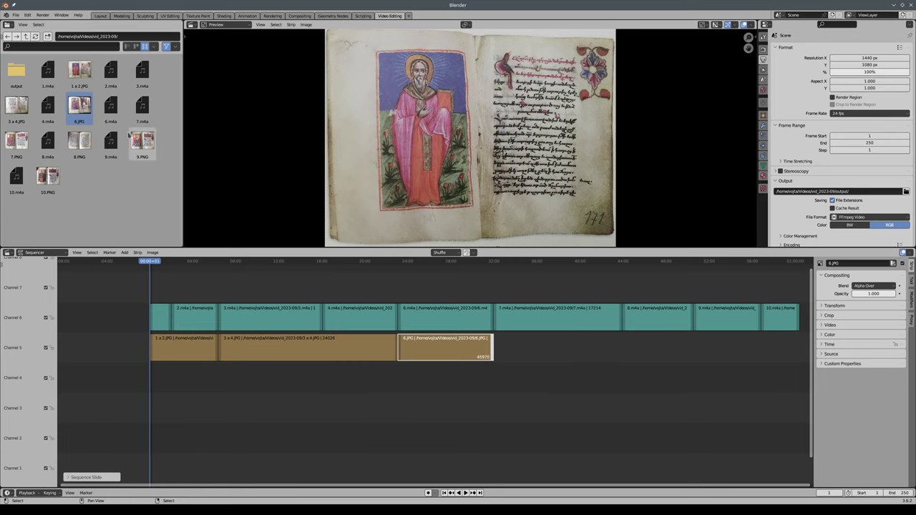
# Add 7.PNG to channel 5, snapped against the end of 6.JPG
pyautogui.moveTo(17, 141)
pyautogui.mouseDown()
pyautogui.moveTo(535, 353)
pyautogui.moveTo(505, 352)
pyautogui.mouseUp()
pyautogui.moveTo(508, 350)
pyautogui.keyDown('ctrl'); pyautogui.mouseDown(button='middle')
pyautogui.moveTo(690, 372)
pyautogui.moveTo(310, 364)
pyautogui.moveTo(344, 337)
pyautogui.moveTo(190, 351)
pyautogui.moveTo(474, 365)
pyautogui.moveTo(454, 349)
pyautogui.moveTo(531, 352)
pyautogui.mouseUp(button='middle'); pyautogui.keyUp('ctrl')
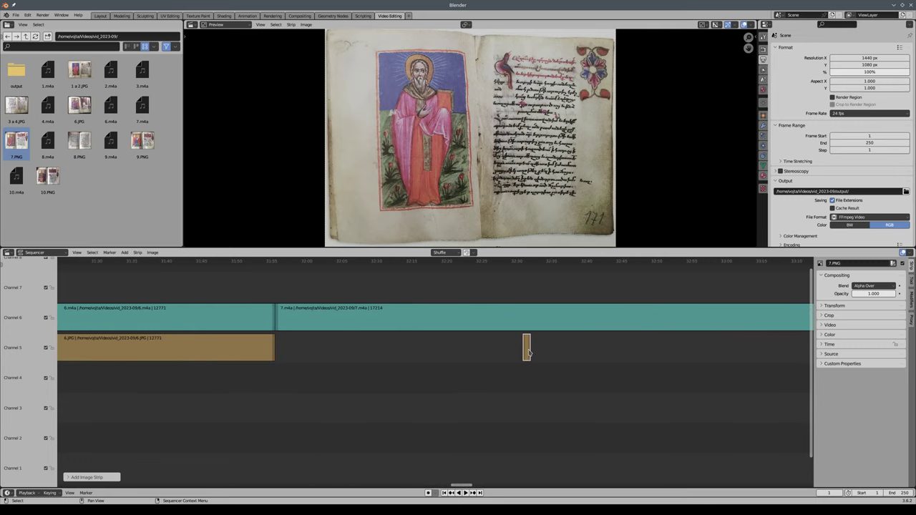
pyautogui.moveTo(528, 351); pyautogui.dragTo(298, 340)
pyautogui.moveTo(287, 338)
pyautogui.mouseDown()
pyautogui.moveTo(280, 342)
pyautogui.moveTo(702, 349)
pyautogui.mouseUp()
# Stretch the 7.PNG strip to 17214 frames so it ends with 7.m4a
pyautogui.scroll(-3, 260, 379)
pyautogui.scroll(-2, 265, 379)
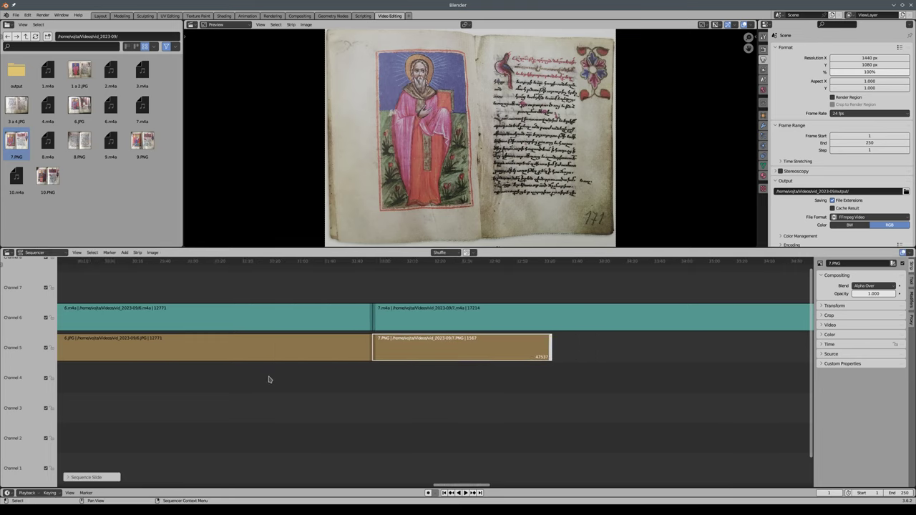
pyautogui.scroll(-2, 273, 376)
pyautogui.scroll(-2, 277, 372)
pyautogui.moveTo(581, 401); pyautogui.dragTo(307, 383, button='middle')
pyautogui.scroll(-1, 309, 359)
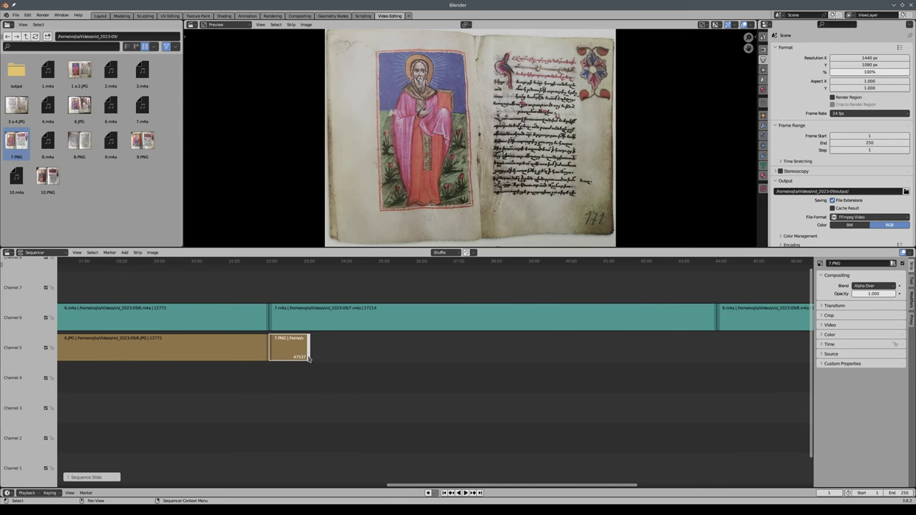
pyautogui.moveTo(310, 344); pyautogui.dragTo(715, 356)
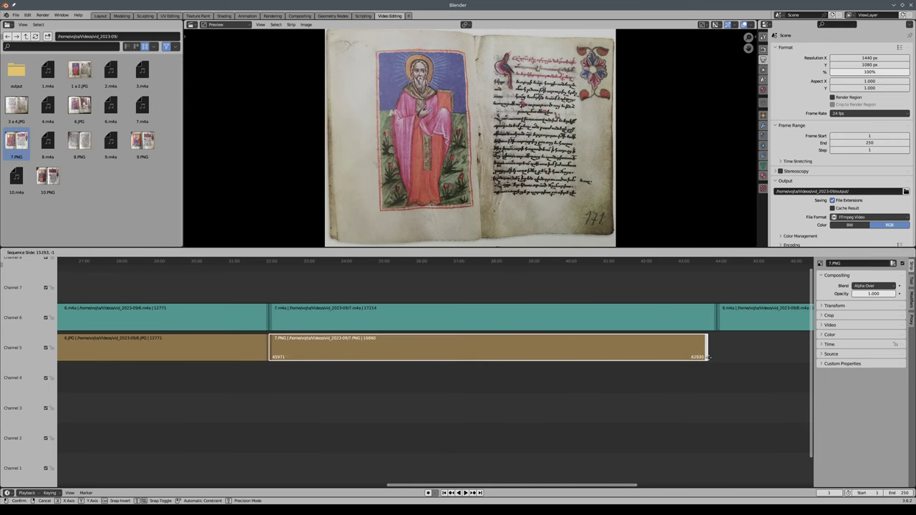
pyautogui.scroll(-3, 370, 382)
pyautogui.scroll(-2, 501, 390)
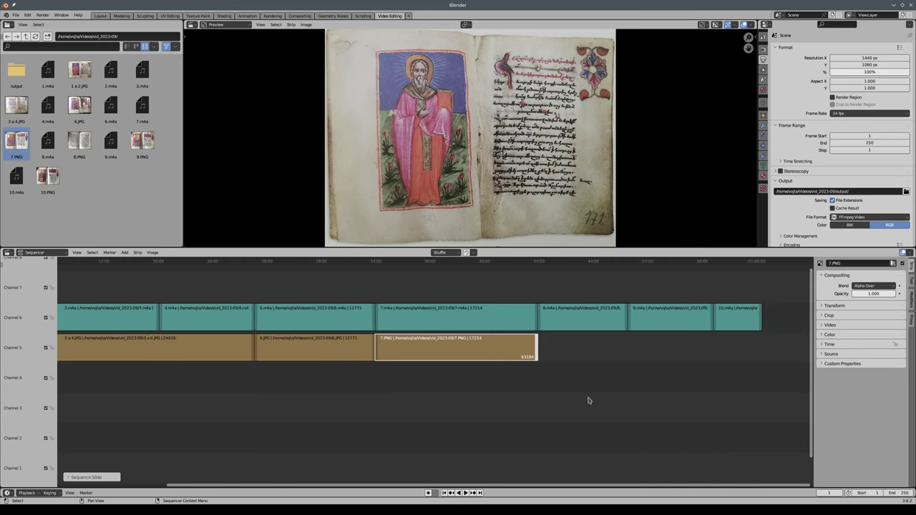
pyautogui.moveTo(609, 384)
pyautogui.mouseDown(button='middle')
pyautogui.moveTo(558, 379)
pyautogui.moveTo(350, 316)
pyautogui.mouseUp(button='middle')
# Add the 8.PNG page image as a channel 5 strip butted against the end of 7.PNG
pyautogui.click(87, 148)
pyautogui.moveTo(88, 148); pyautogui.dragTo(295, 354)
pyautogui.scroll(2, 296, 354)
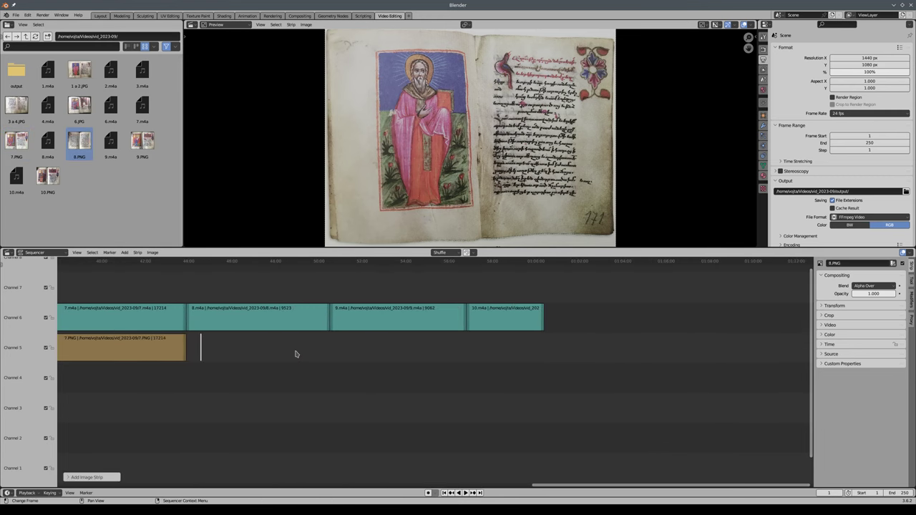
pyautogui.scroll(2, 134, 345)
pyautogui.scroll(1, 440, 351)
pyautogui.scroll(2, 387, 353)
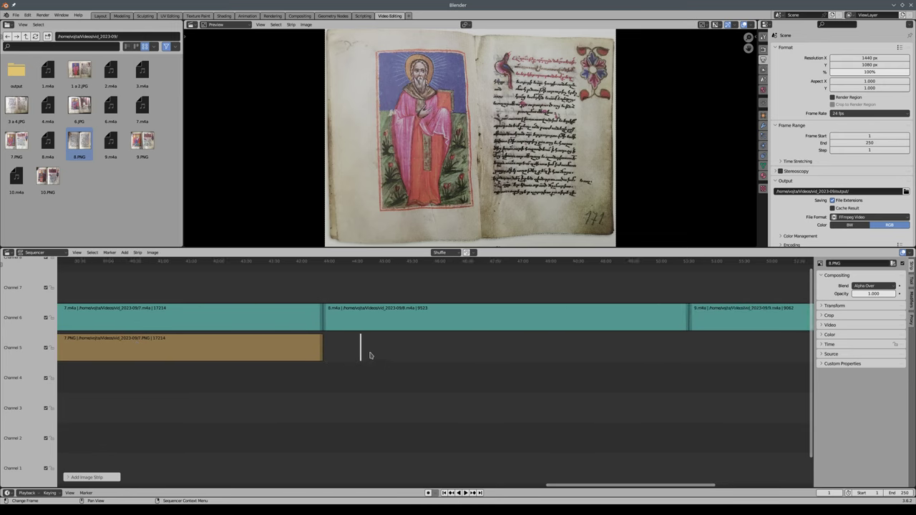
pyautogui.scroll(3, 283, 355)
pyautogui.scroll(3, 368, 362)
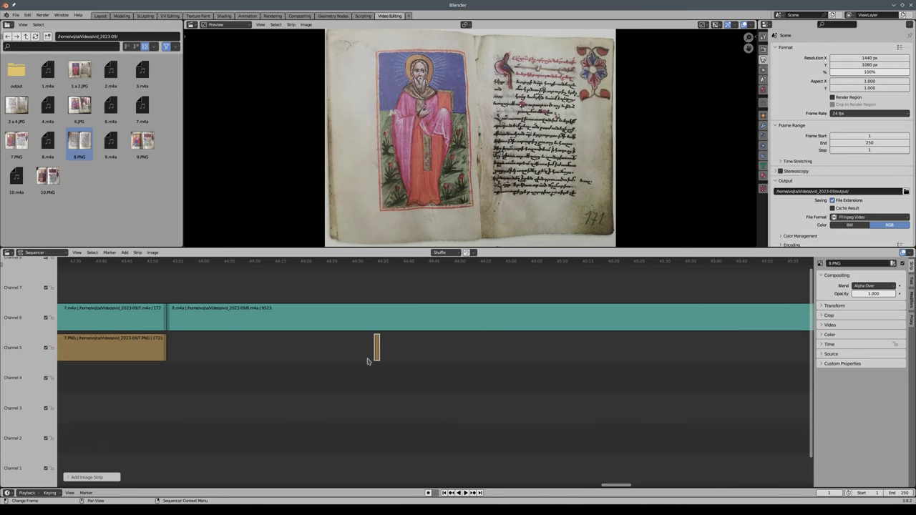
pyautogui.moveTo(378, 350); pyautogui.dragTo(170, 349)
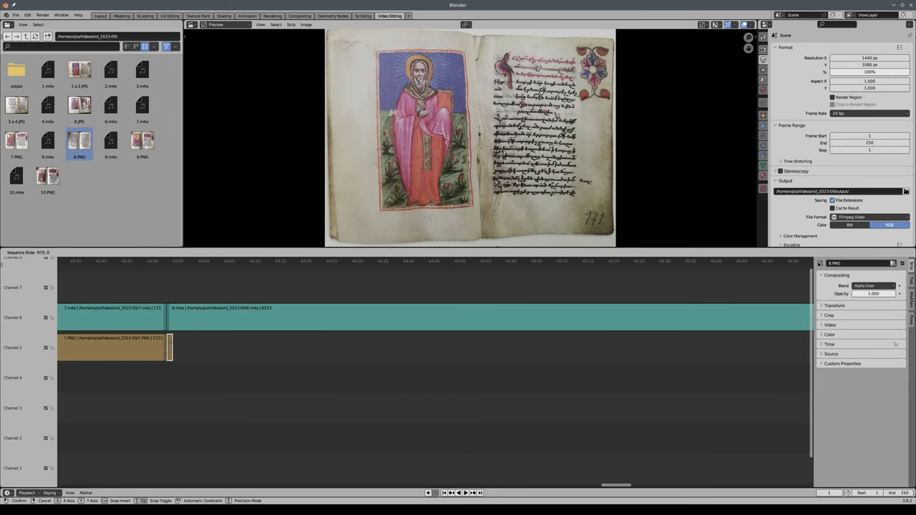
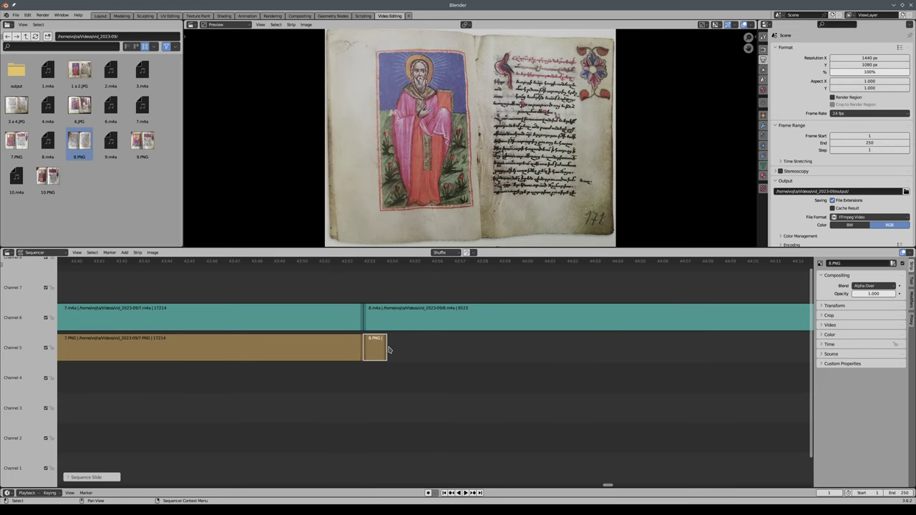
# Stretch the 8.PNG strip on channel 5 to 9523 frames, matching the 8.m4a audio
pyautogui.click(387, 349)
pyautogui.moveTo(387, 349); pyautogui.dragTo(651, 349)
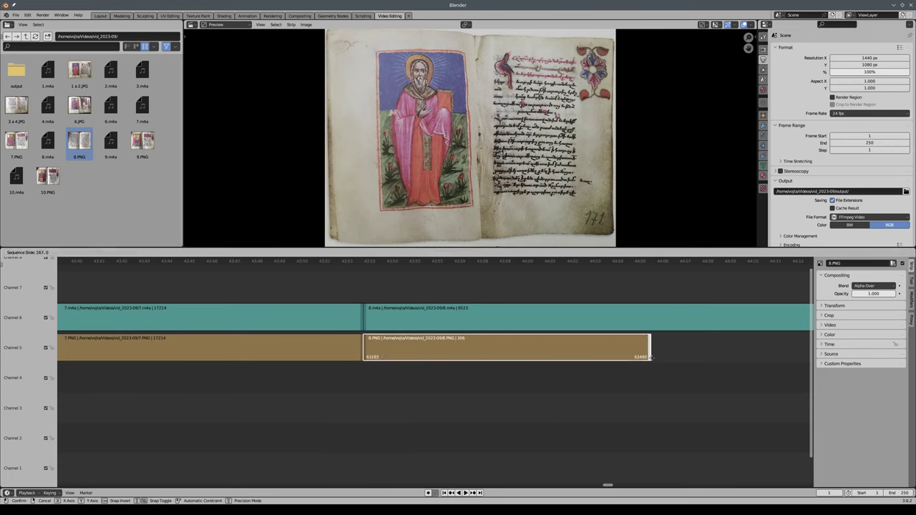
pyautogui.scroll(-3, 284, 366)
pyautogui.scroll(-2, 265, 364)
pyautogui.scroll(-4, 257, 366)
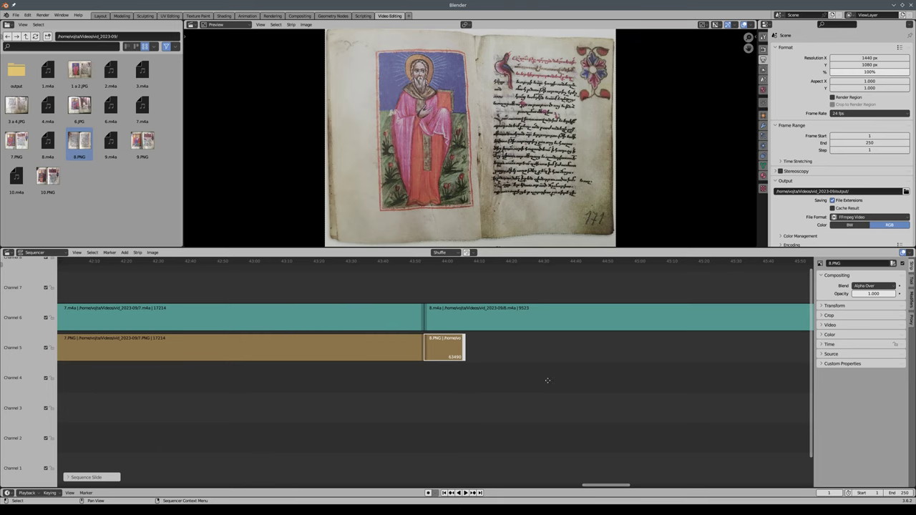
pyautogui.keyDown('ctrl'); pyautogui.scroll(-5, 222, 341); pyautogui.keyUp('ctrl')
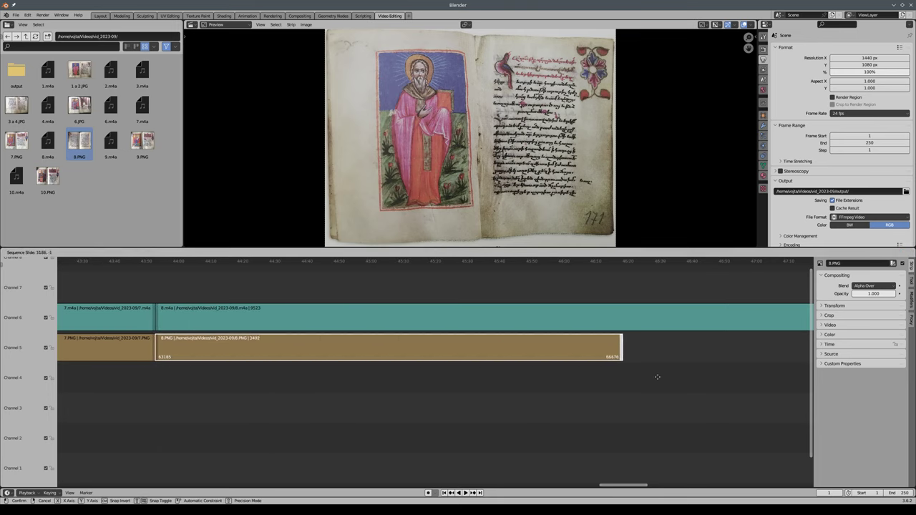
pyautogui.moveTo(196, 349); pyautogui.dragTo(695, 349)
pyautogui.keyDown('ctrl'); pyautogui.scroll(-4, 280, 364); pyautogui.keyUp('ctrl')
pyautogui.scroll(-2, 274, 365)
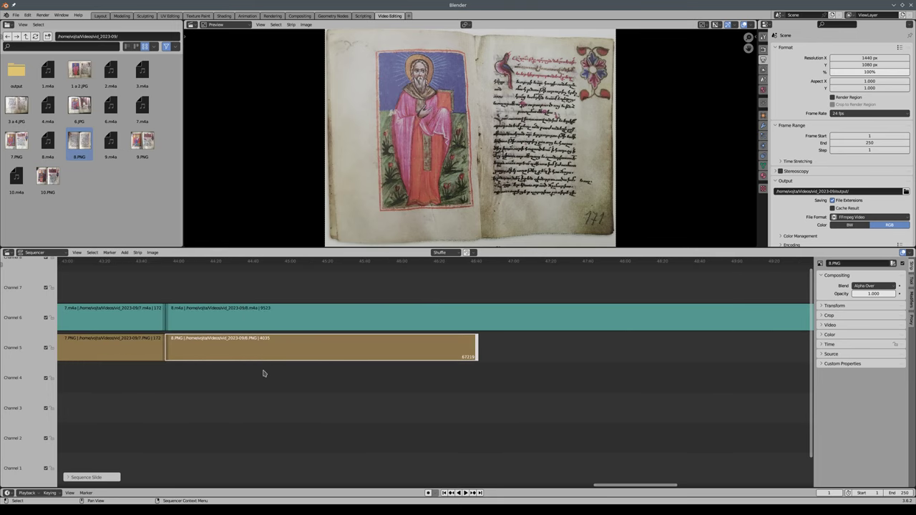
pyautogui.scroll(-4, 262, 372)
pyautogui.moveTo(452, 348); pyautogui.dragTo(619, 356)
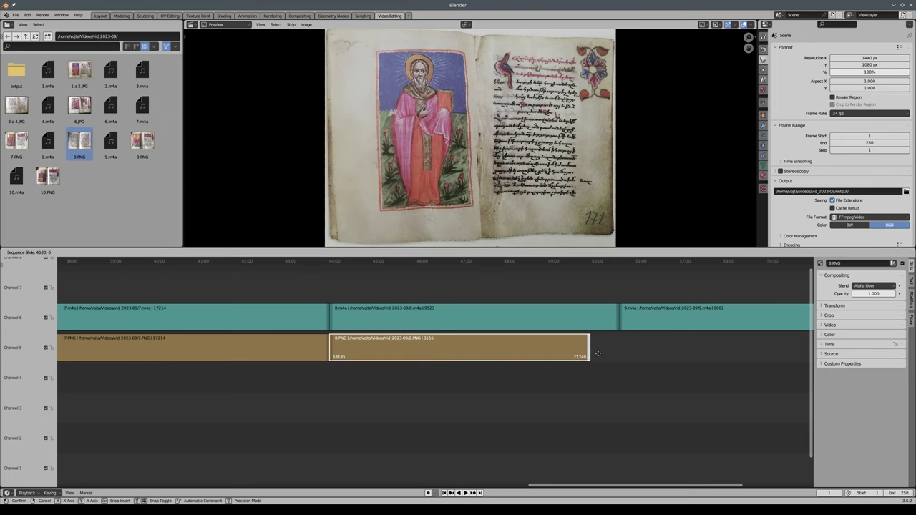
pyautogui.scroll(-2, 454, 381)
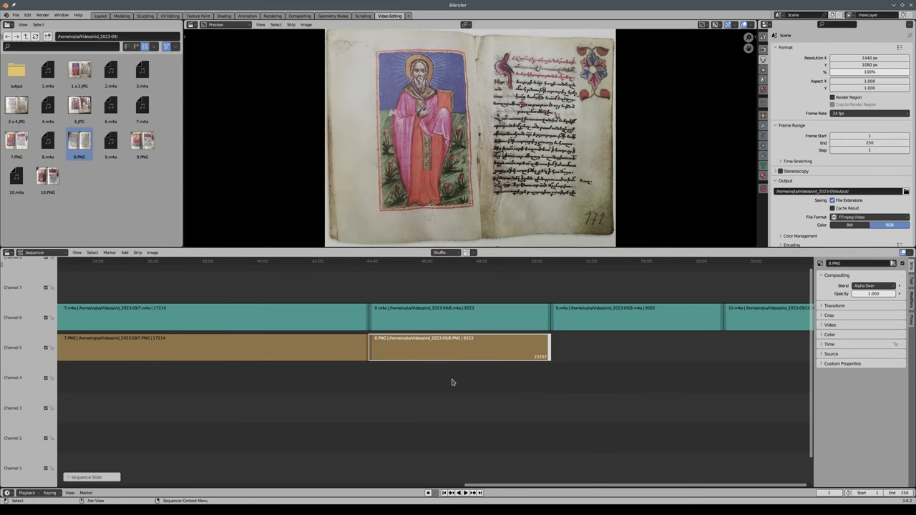
pyautogui.keyDown('ctrl'); pyautogui.scroll(-1, 454, 380); pyautogui.keyUp('ctrl')
pyautogui.keyDown('ctrl'); pyautogui.scroll(-4, 465, 371); pyautogui.keyUp('ctrl')
# Drop the 9.PNG page into channel 5 directly after the 8.PNG strip
pyautogui.moveTo(143, 141); pyautogui.dragTo(379, 349)
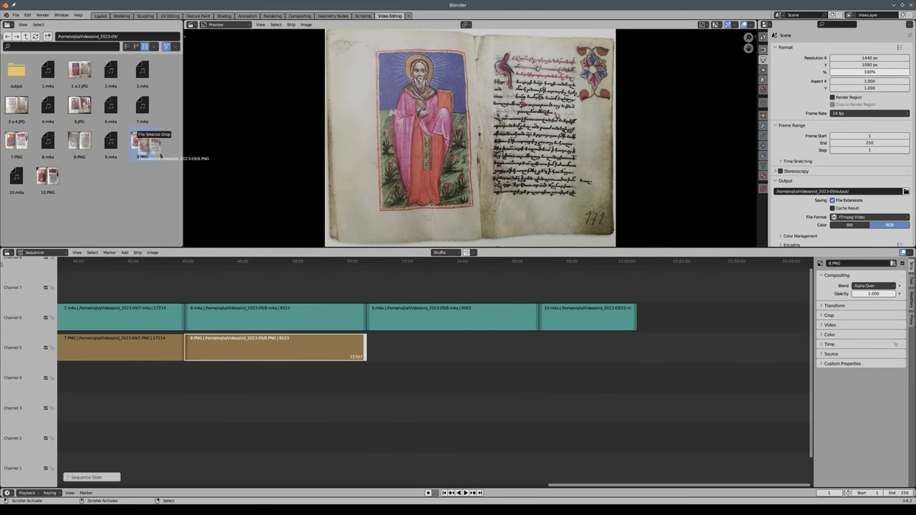
pyautogui.scroll(2, 321, 356)
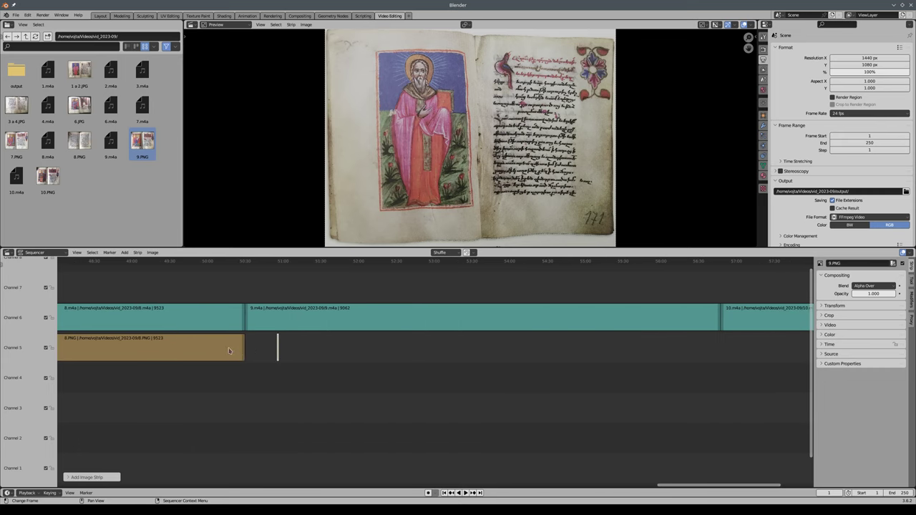
pyautogui.keyDown('ctrl'); pyautogui.scroll(-3, 215, 348); pyautogui.keyUp('ctrl')
pyautogui.scroll(2, 417, 344)
pyautogui.scroll(1, 349, 349)
pyautogui.scroll(2, 329, 350)
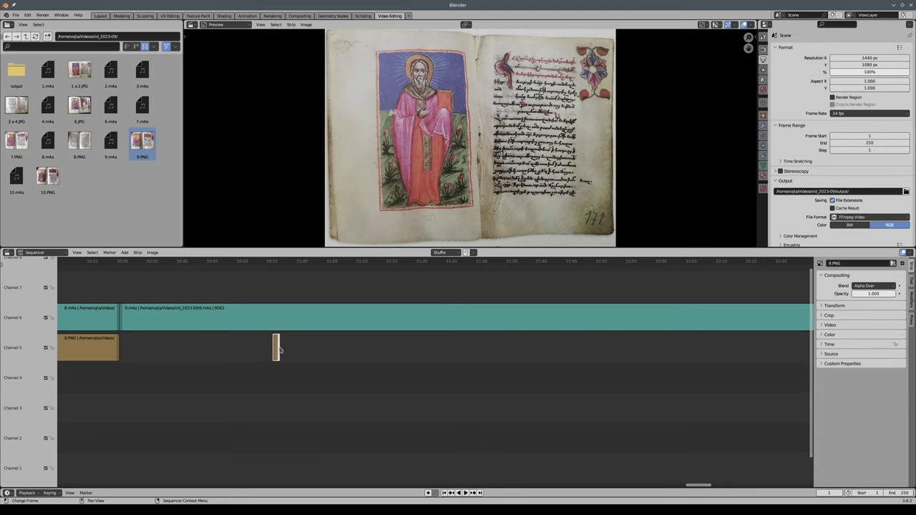
pyautogui.moveTo(287, 348)
pyautogui.mouseDown()
pyautogui.moveTo(373, 350)
pyautogui.moveTo(268, 351)
pyautogui.mouseUp()
pyautogui.click(373, 348)
# Stretch the 9.PNG strip to 9062 frames so it ends with the 9.m4a audio
pyautogui.scroll(-3, 152, 369)
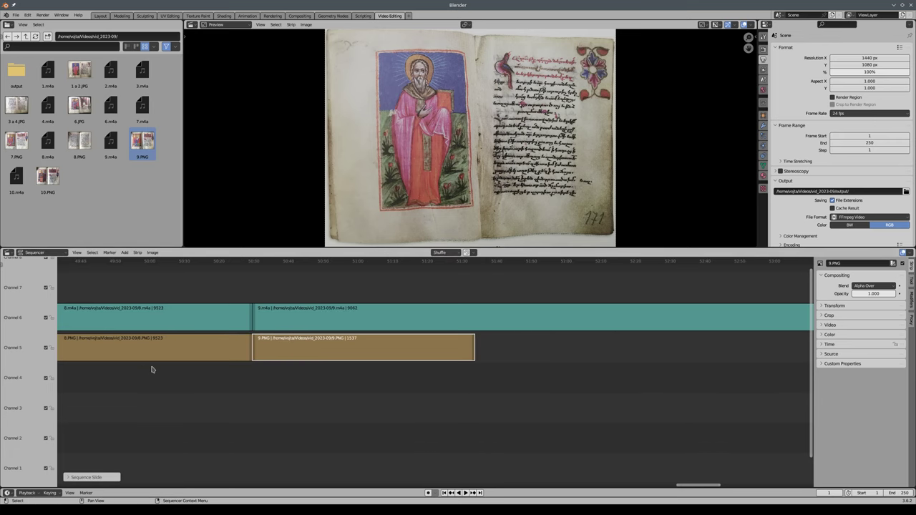
pyautogui.scroll(-2, 152, 370)
pyautogui.scroll(-2, 172, 373)
pyautogui.scroll(-2, 180, 370)
pyautogui.scroll(-1, 306, 374)
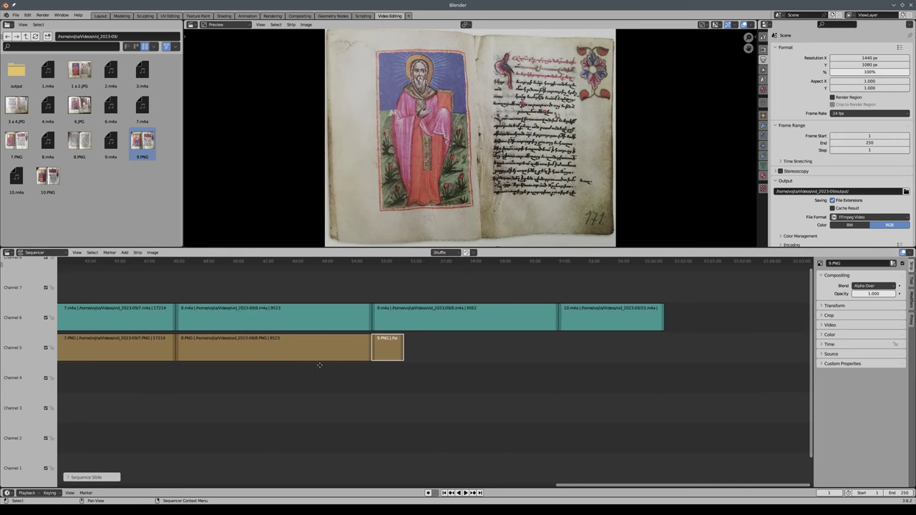
pyautogui.keyDown('ctrl'); pyautogui.hscroll(4, 320, 365); pyautogui.keyUp('ctrl')
pyautogui.click(287, 348)
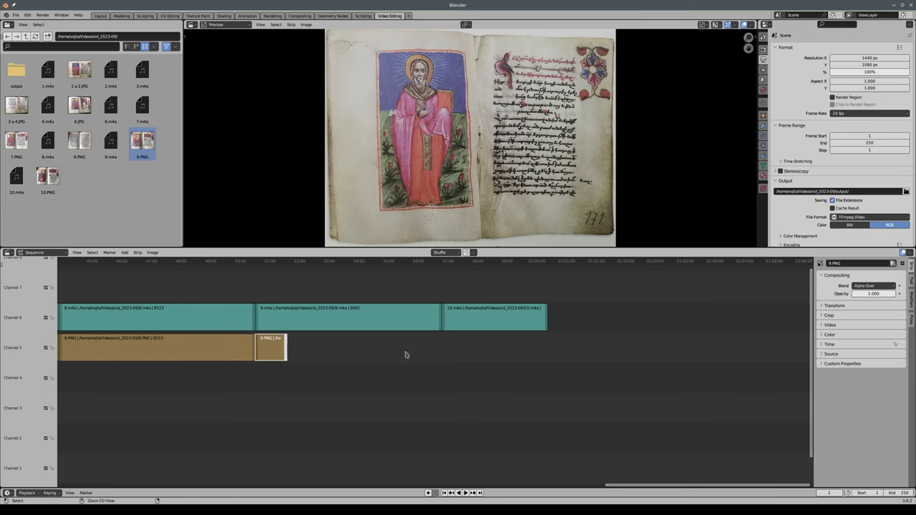
pyautogui.moveTo(285, 348); pyautogui.dragTo(441, 349)
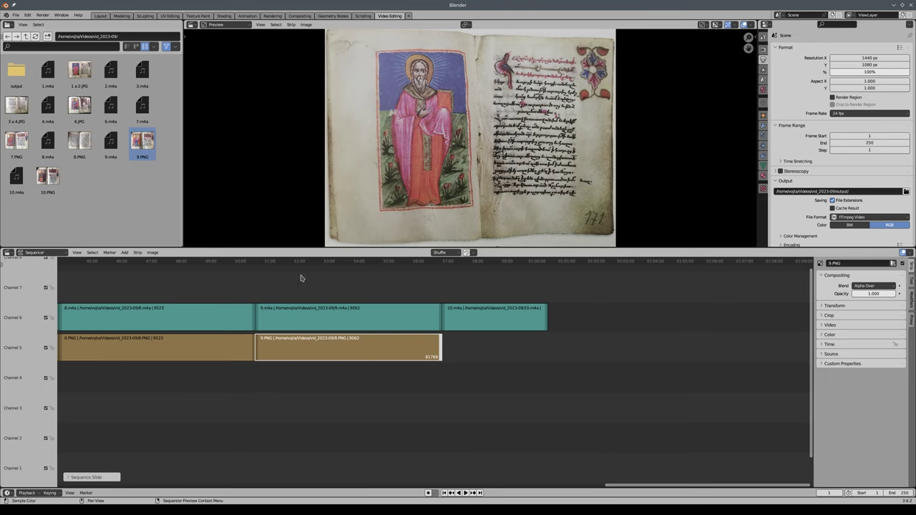
# Place the 10.PNG page in channel 5, starting right after 9.PNG
pyautogui.click(462, 349)
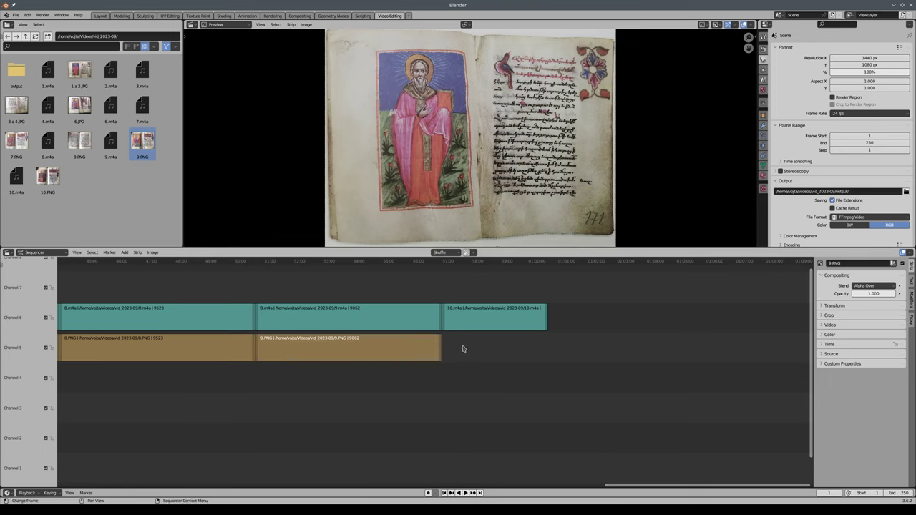
pyautogui.moveTo(47, 177)
pyautogui.mouseDown()
pyautogui.moveTo(483, 349)
pyautogui.moveTo(452, 349)
pyautogui.mouseUp()
pyautogui.scroll(6, 458, 349)
pyautogui.moveTo(633, 348)
pyautogui.mouseDown(button='middle')
pyautogui.moveTo(154, 337)
pyautogui.moveTo(316, 345)
pyautogui.mouseUp(button='middle')
pyautogui.scroll(2, 316, 344)
pyautogui.scroll(1, 268, 347)
pyautogui.moveTo(248, 348); pyautogui.dragTo(375, 340, button='middle')
pyautogui.moveTo(383, 349); pyautogui.dragTo(358, 343)
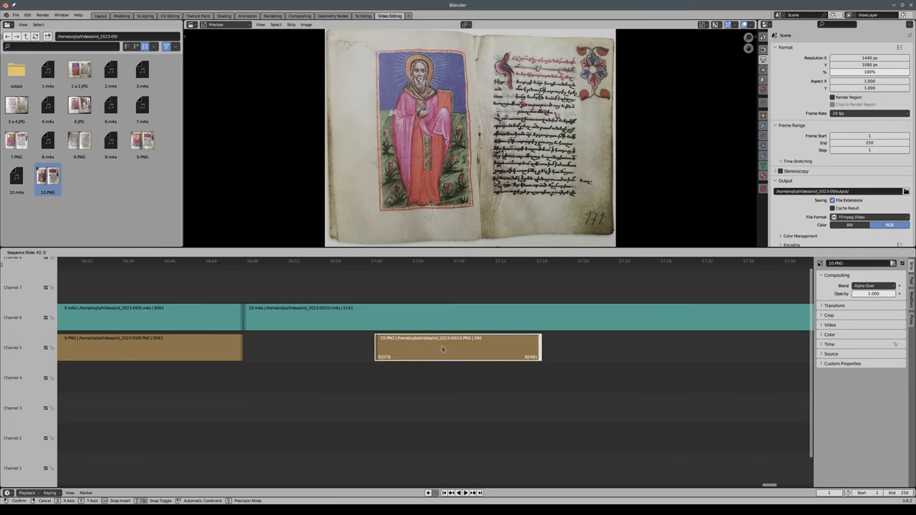
pyautogui.moveTo(358, 343); pyautogui.dragTo(309, 344)
# Stretch the 10.PNG strip to 5141 frames so it ends with the 10.m4a audio
pyautogui.scroll(-1, 418, 348)
pyautogui.scroll(-1, 419, 348)
pyautogui.scroll(-3, 419, 348)
pyautogui.scroll(-2, 423, 348)
pyautogui.scroll(-1, 426, 348)
pyautogui.moveTo(399, 348); pyautogui.dragTo(288, 343, button='middle')
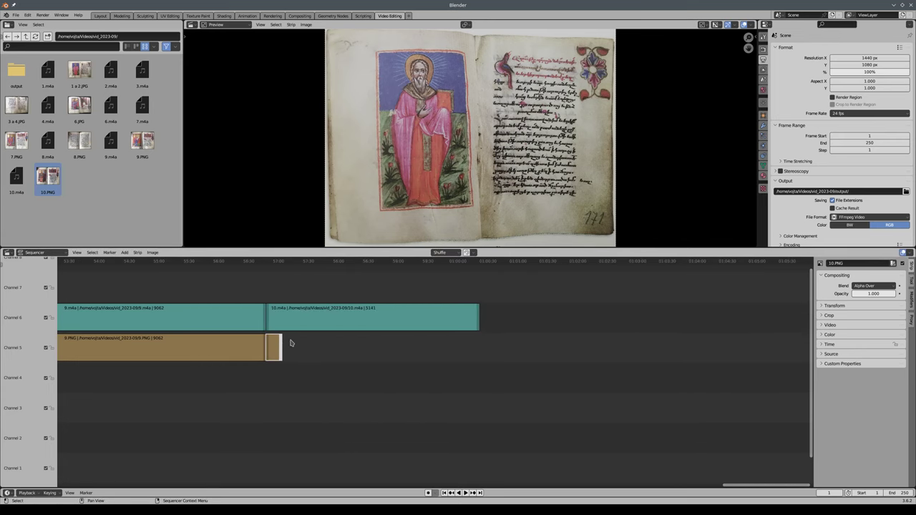
pyautogui.moveTo(282, 348); pyautogui.dragTo(477, 357)
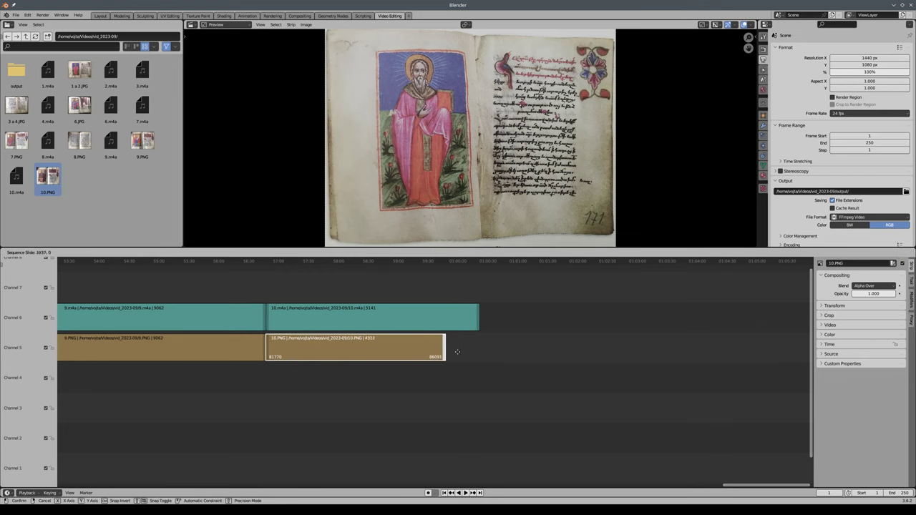
pyautogui.scroll(-2, 538, 356)
pyautogui.scroll(-2, 544, 354)
pyautogui.scroll(-2, 531, 354)
pyautogui.scroll(-2, 532, 354)
pyautogui.scroll(-2, 516, 351)
pyautogui.scroll(-2, 508, 358)
pyautogui.scroll(-2, 501, 358)
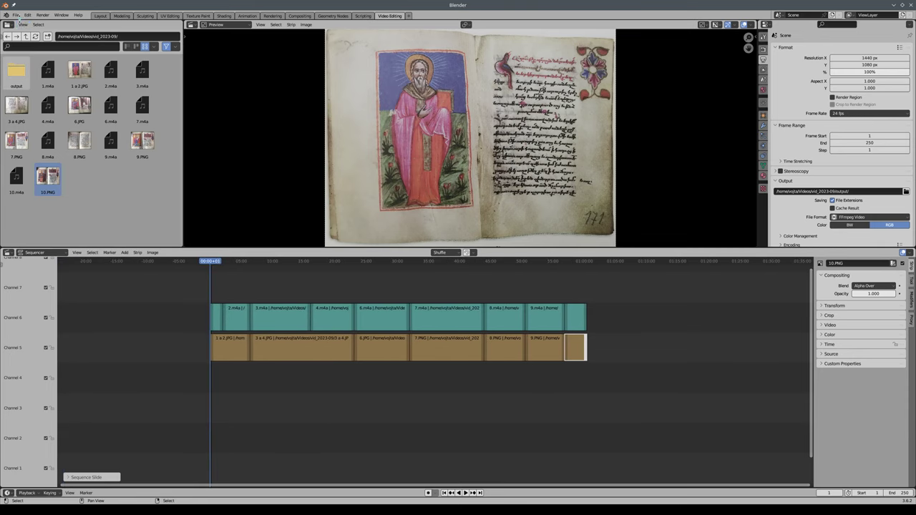
# Save the project under the new name vid.blend in the vid_2023-09 folder
pyautogui.click(15, 14)
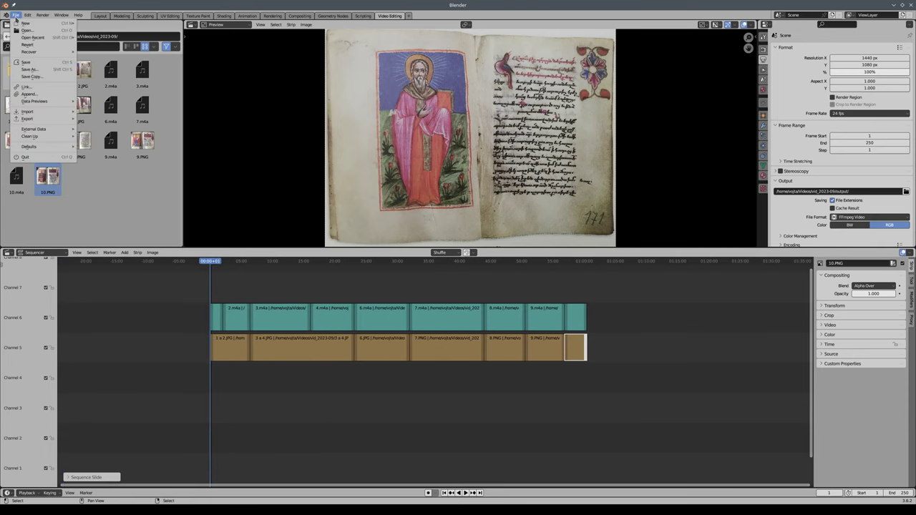
pyautogui.click(32, 68)
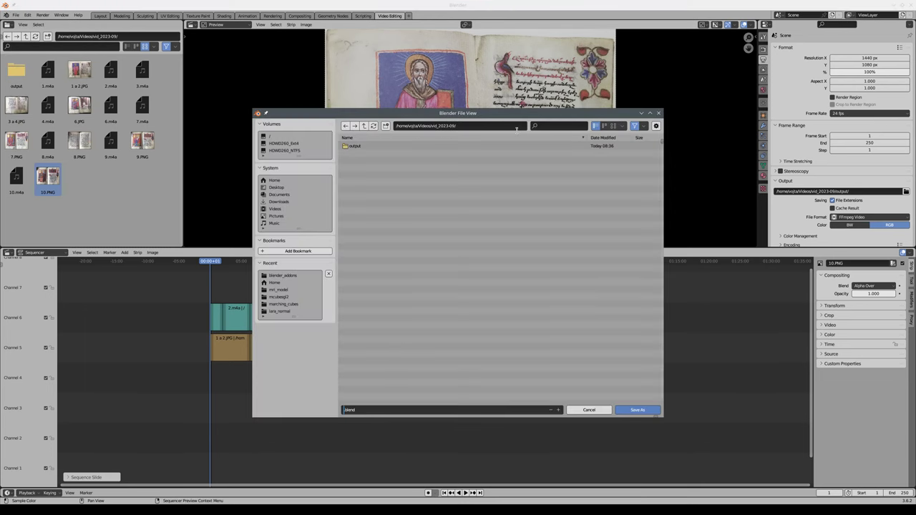
pyautogui.write('vid')
pyautogui.press('Return')
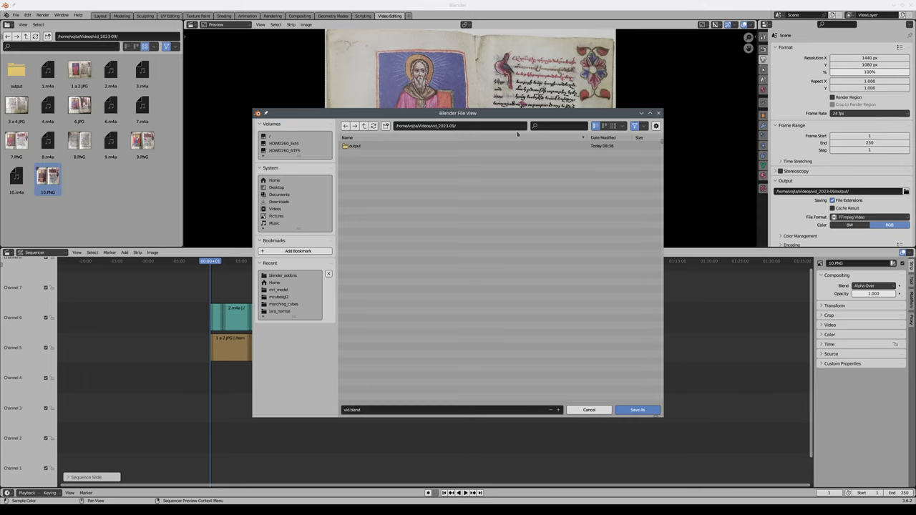
pyautogui.click(637, 412)
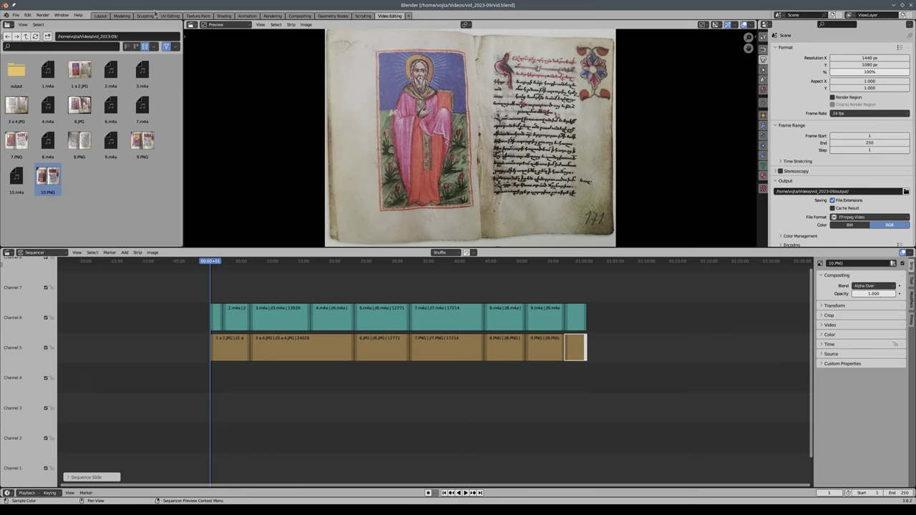
# Check where the 10.PNG strip ends and enter 86911 as the scene's End frame
pyautogui.click(100, 17)
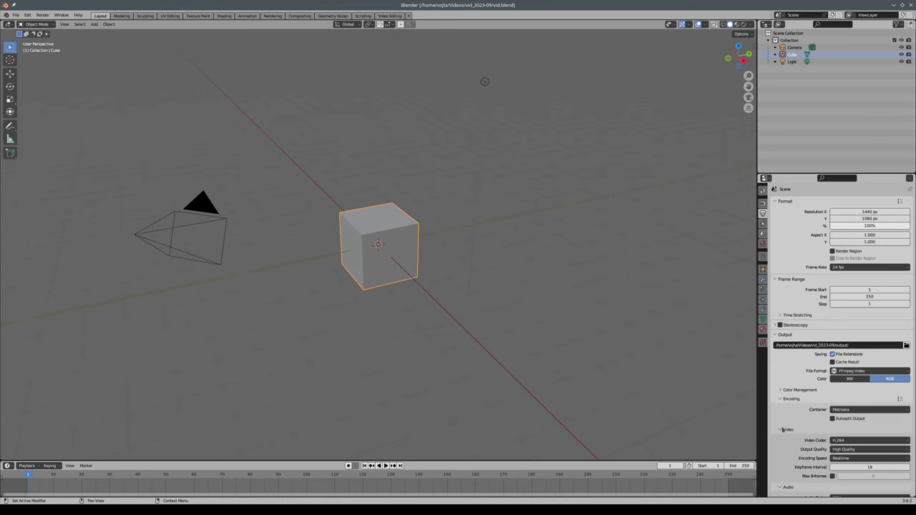
pyautogui.click(391, 16)
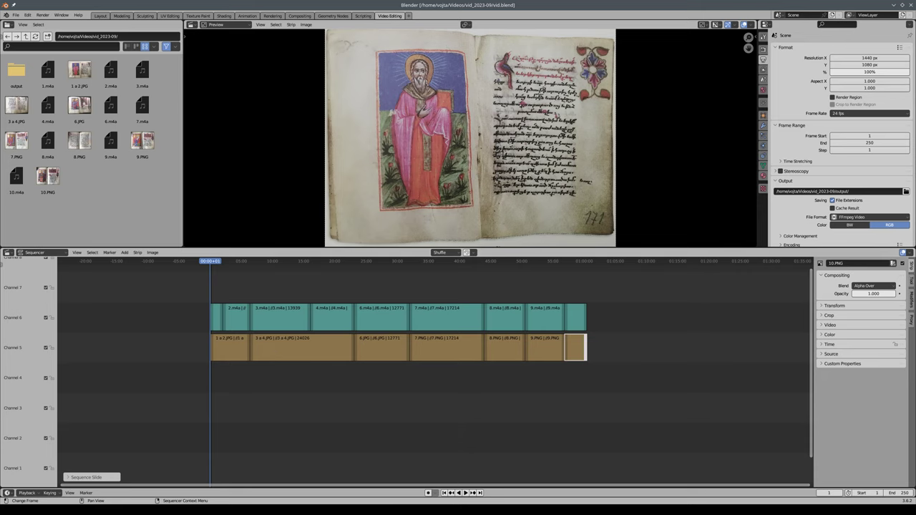
pyautogui.moveTo(898, 493); pyautogui.dragTo(913, 493)
pyautogui.write('30551')
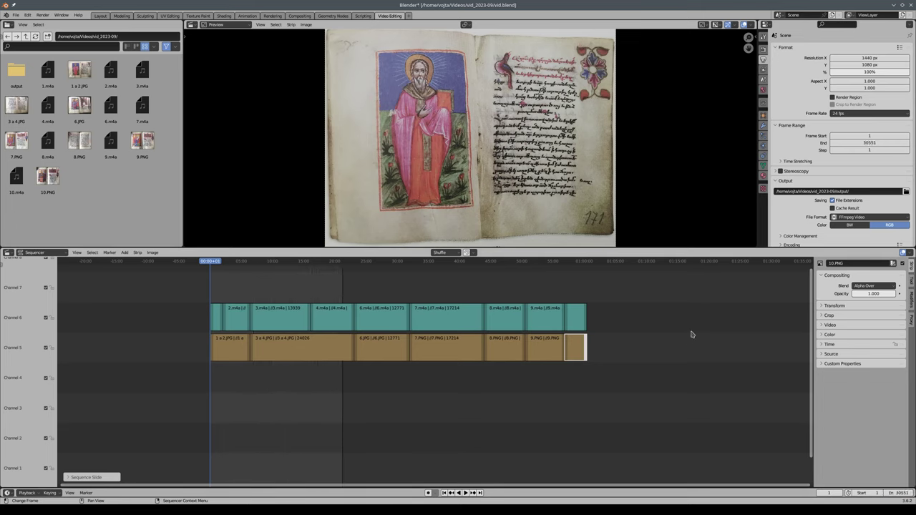
pyautogui.click(631, 318)
pyautogui.click(582, 349)
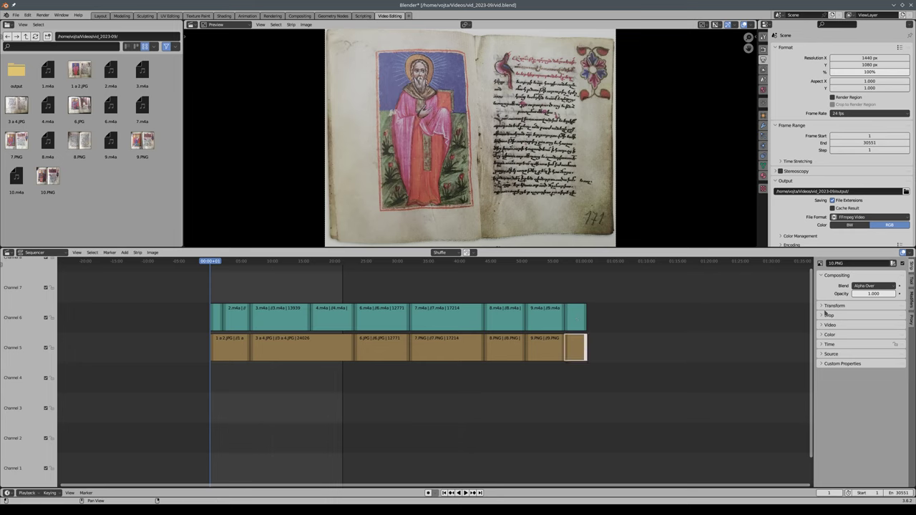
pyautogui.click(820, 345)
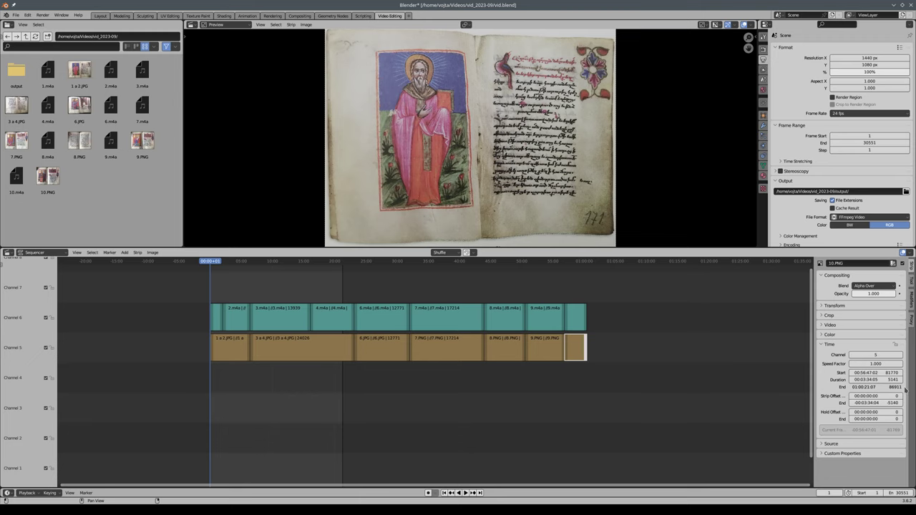
pyautogui.click(899, 494)
pyautogui.write('86911')
pyautogui.press('Return')
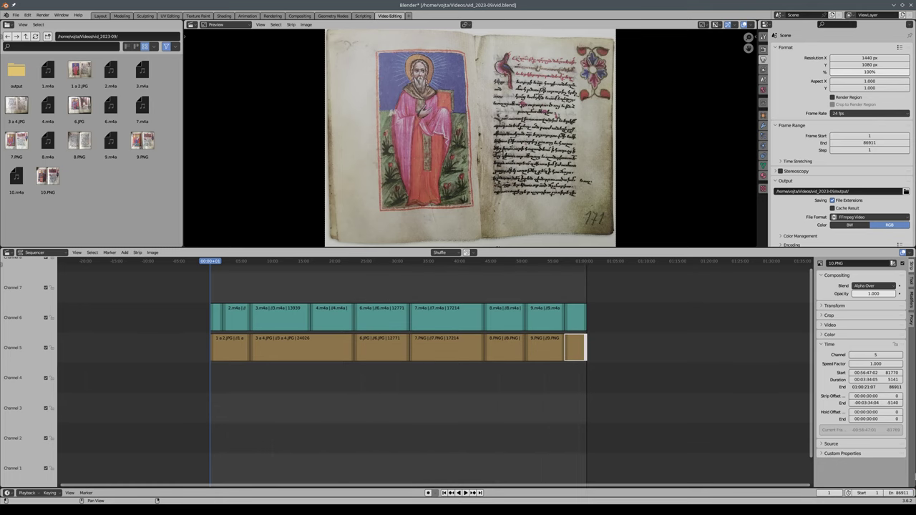
# Deselect the strips and start Render Animation for the full sequence
pyautogui.click(677, 386)
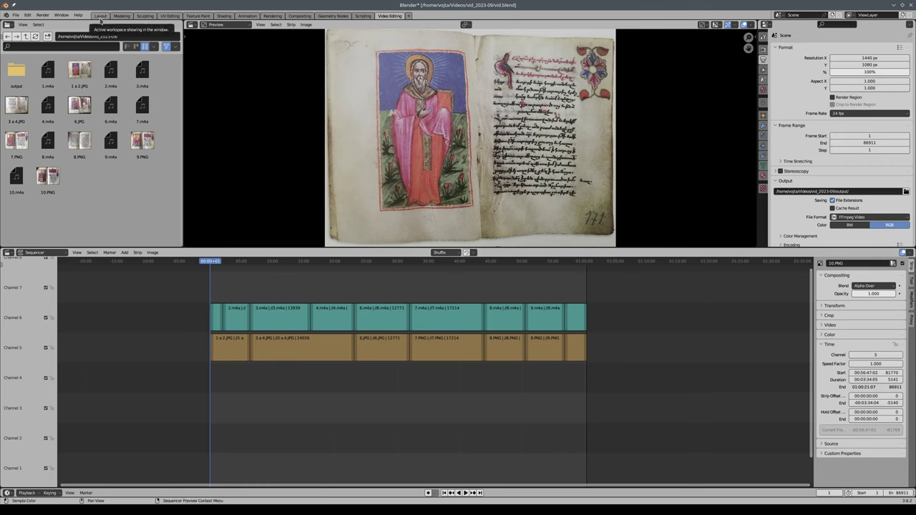
pyautogui.click(43, 15)
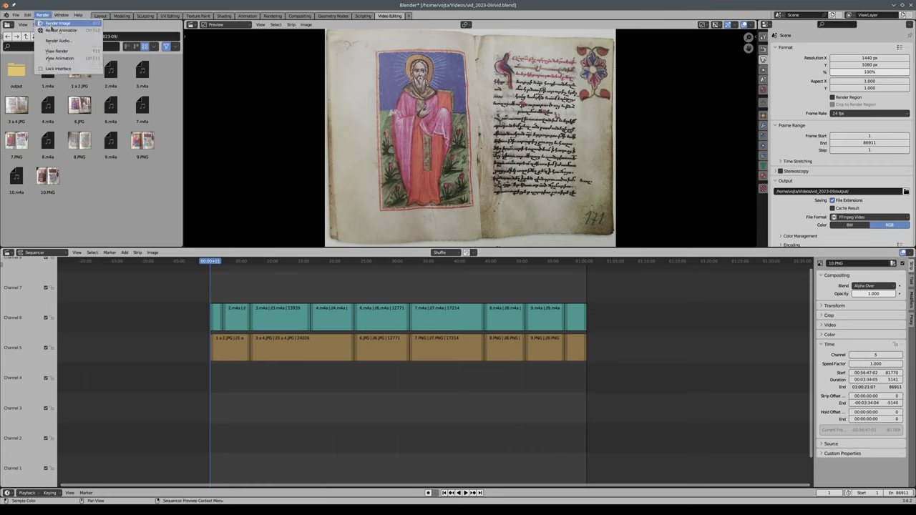
pyautogui.click(52, 31)
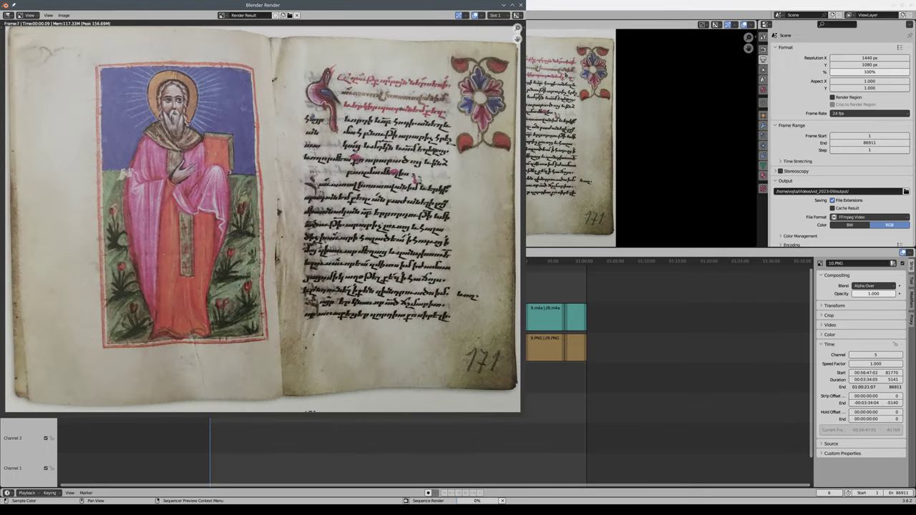